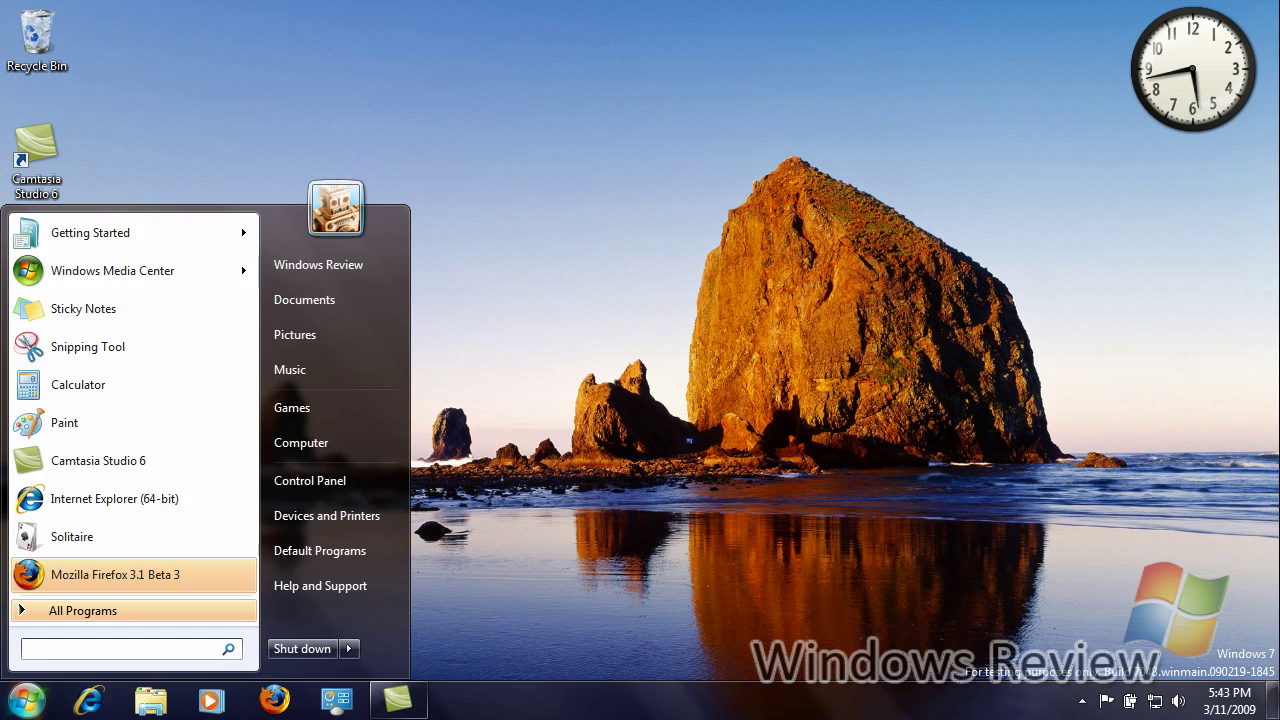
# - Dismiss the Start menu after viewing its power options, leaving the plain desktop
pyautogui.click(23, 697)
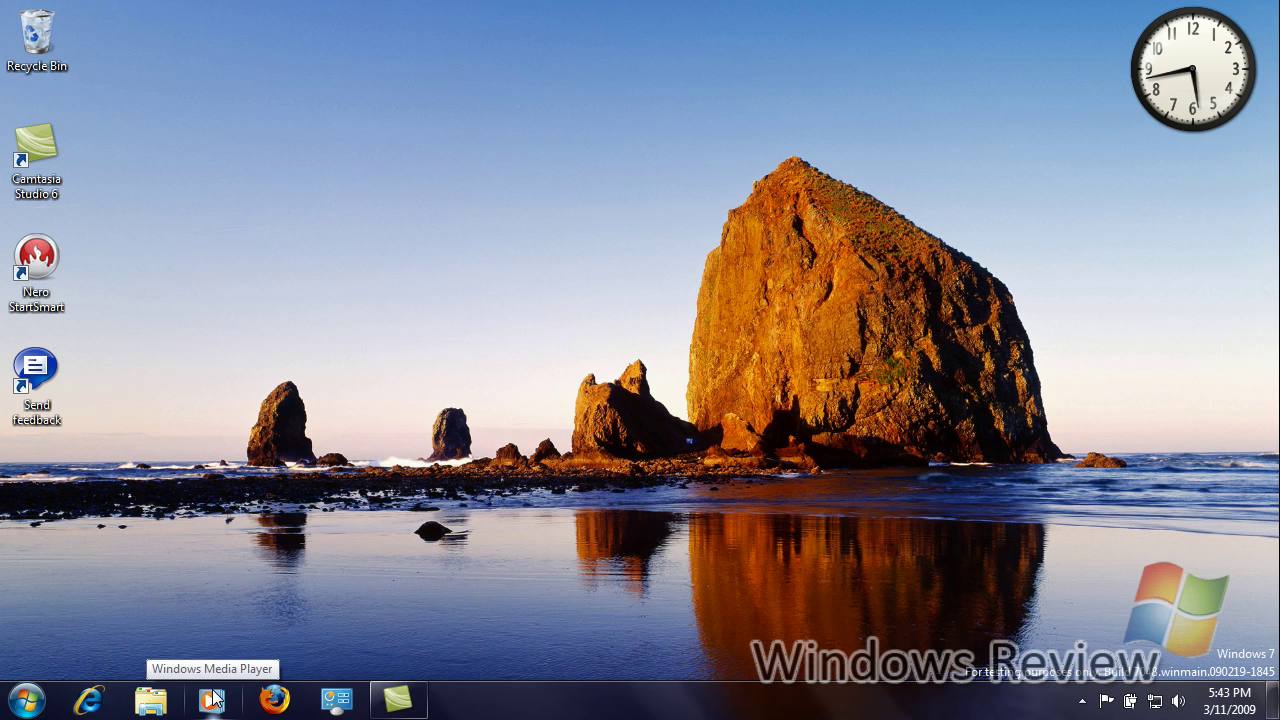
pyautogui.click(25, 700)
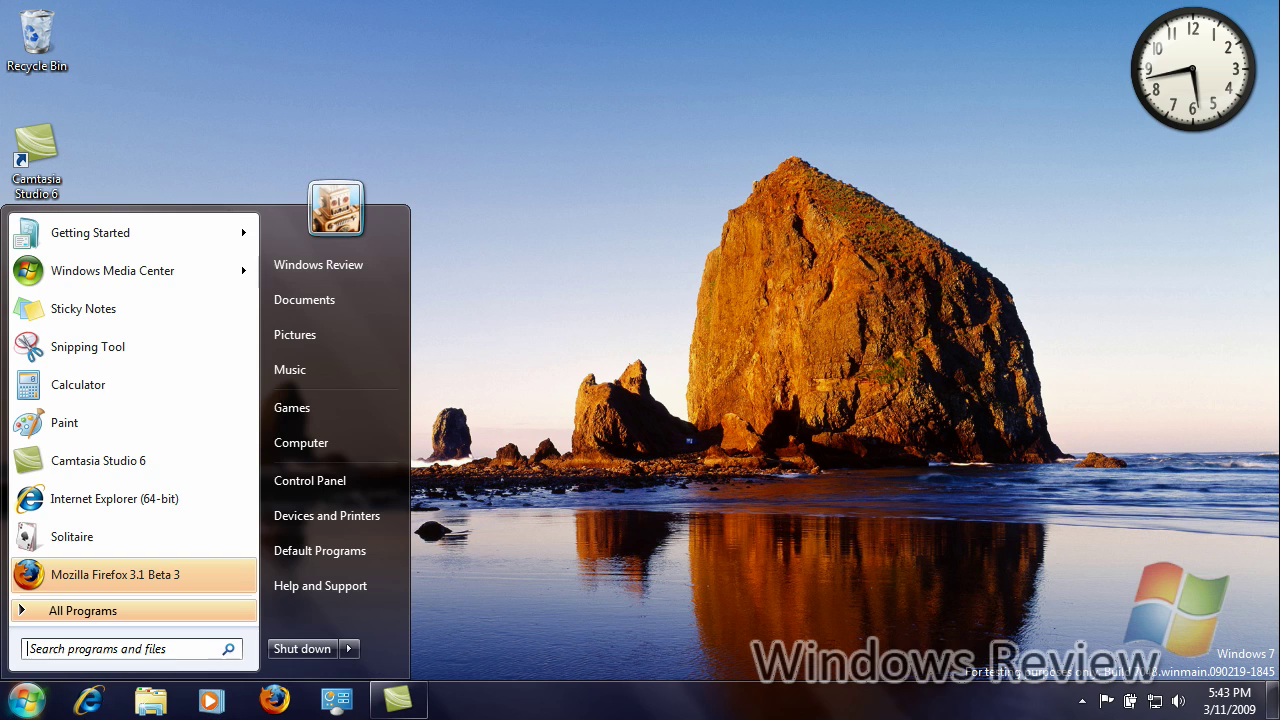
pyautogui.click(117, 275)
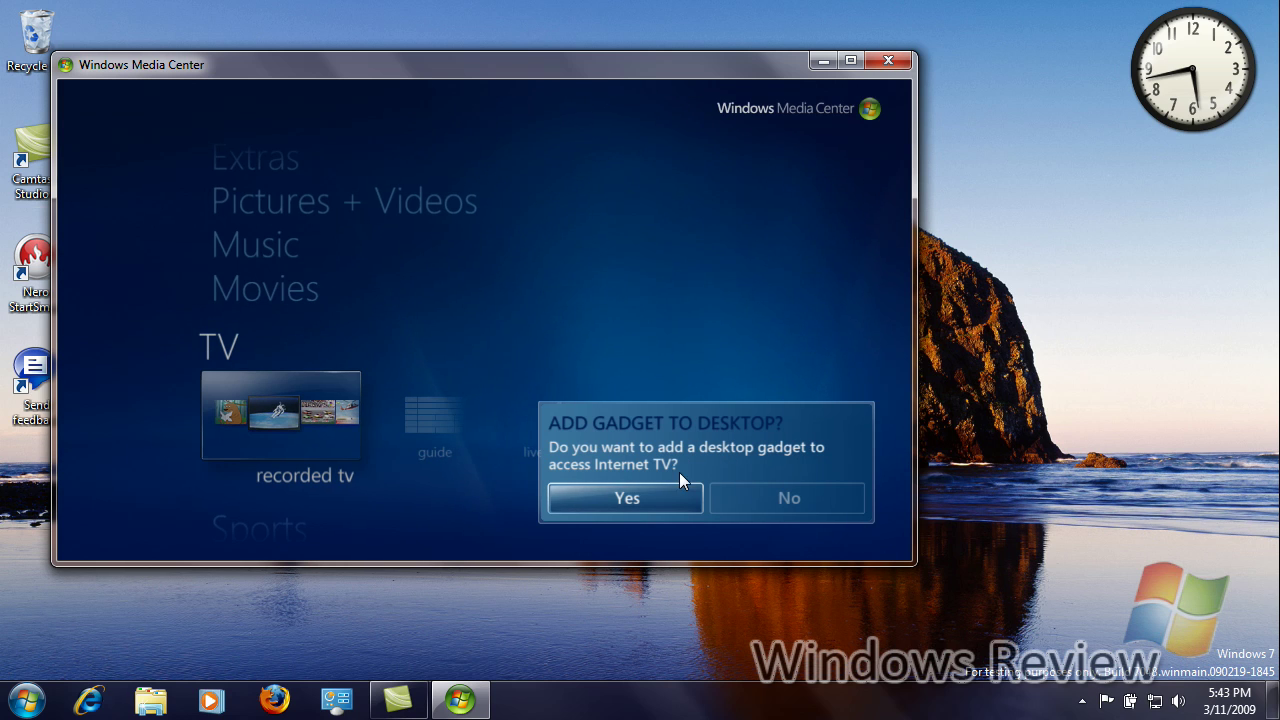
pyautogui.click(790, 498)
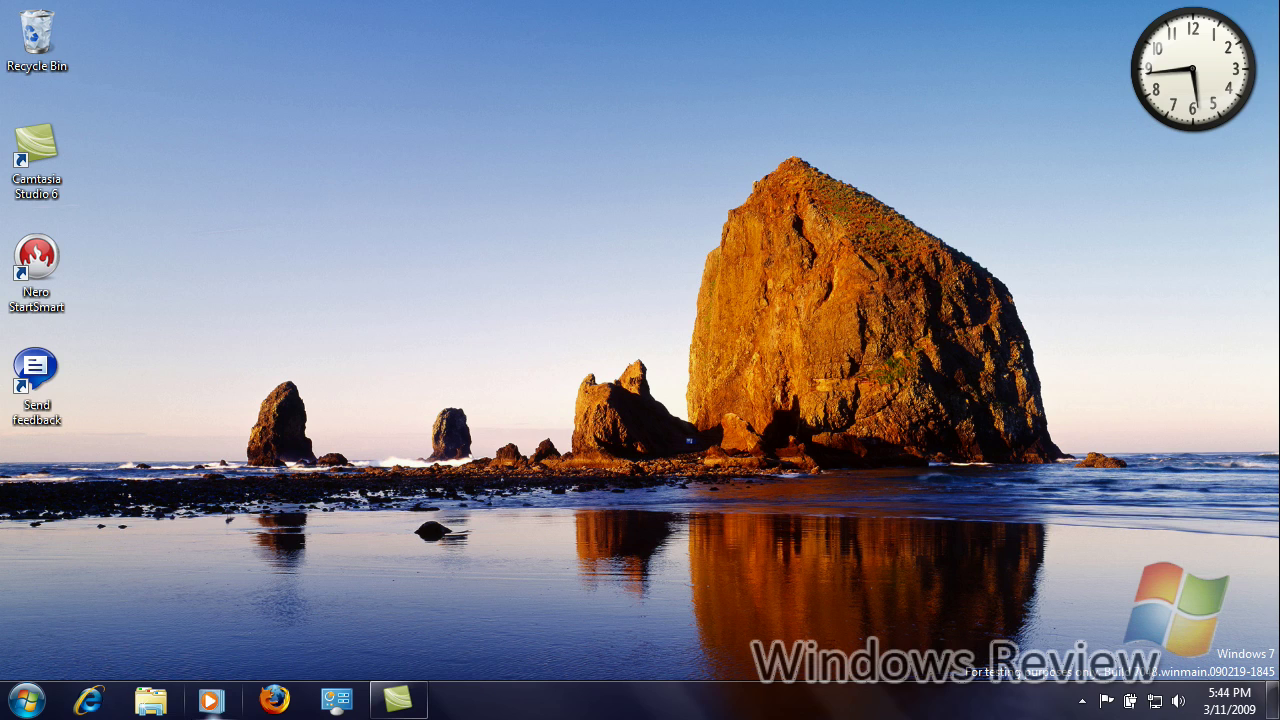
pyautogui.click(26, 700)
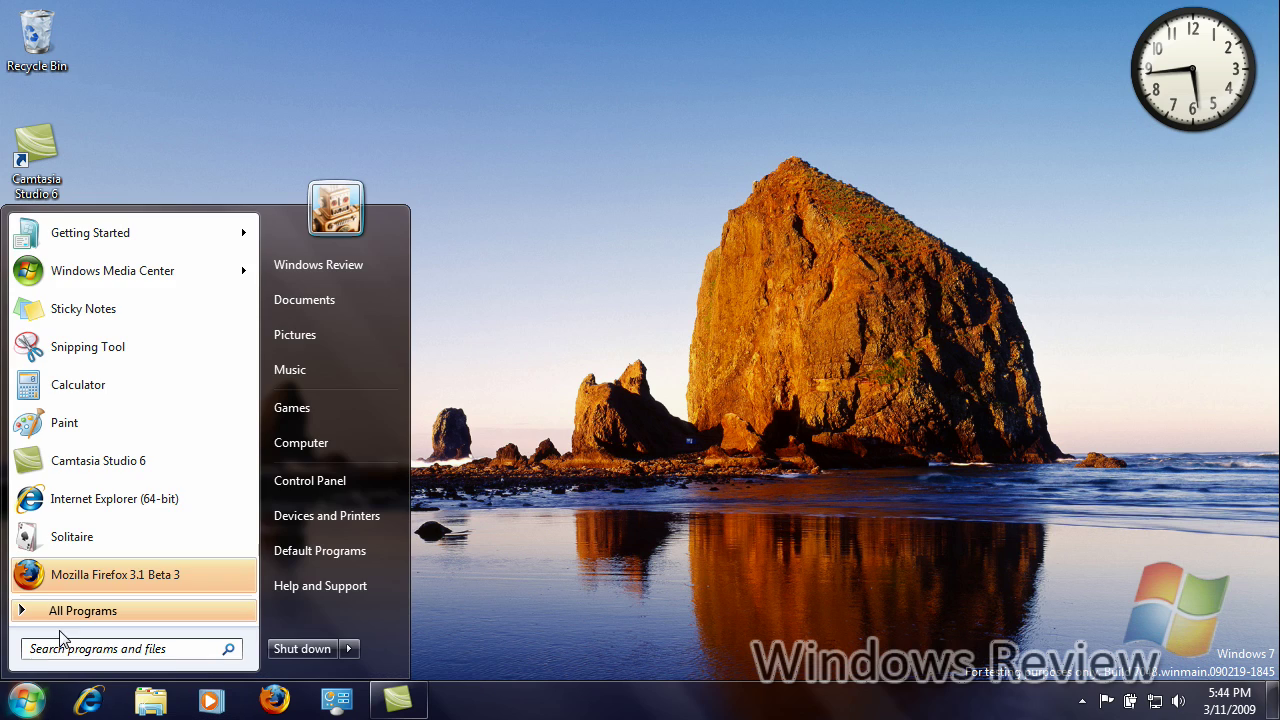
pyautogui.click(96, 434)
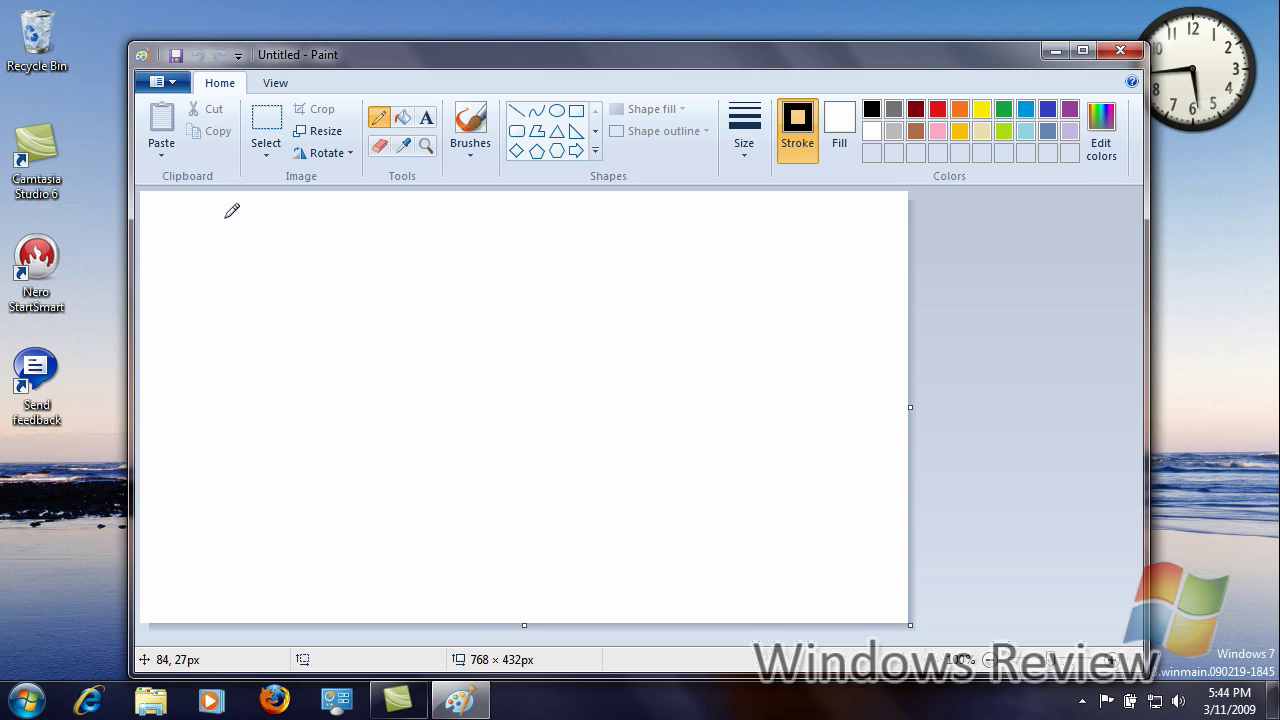
pyautogui.moveTo(225, 219)
pyautogui.mouseDown()
pyautogui.moveTo(255, 294)
pyautogui.moveTo(391, 250)
pyautogui.moveTo(373, 351)
pyautogui.moveTo(381, 340)
pyautogui.mouseUp()
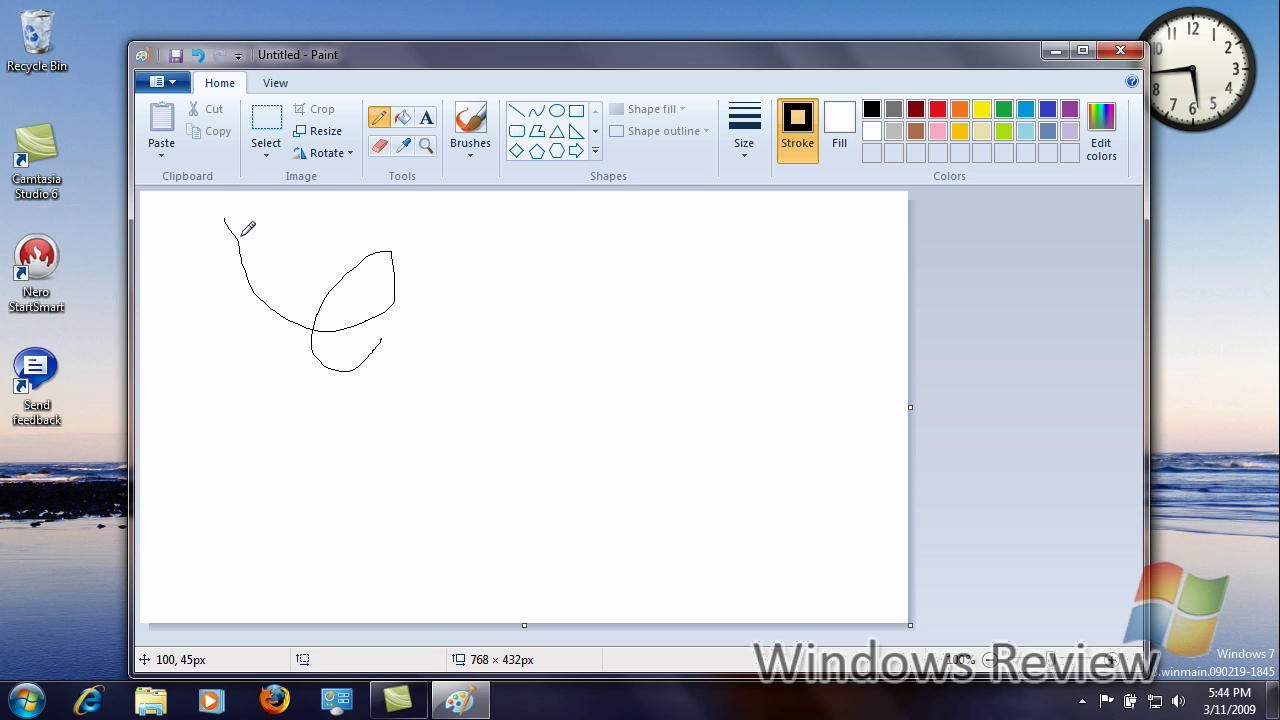
pyautogui.hotkey('ctrl', 'a')
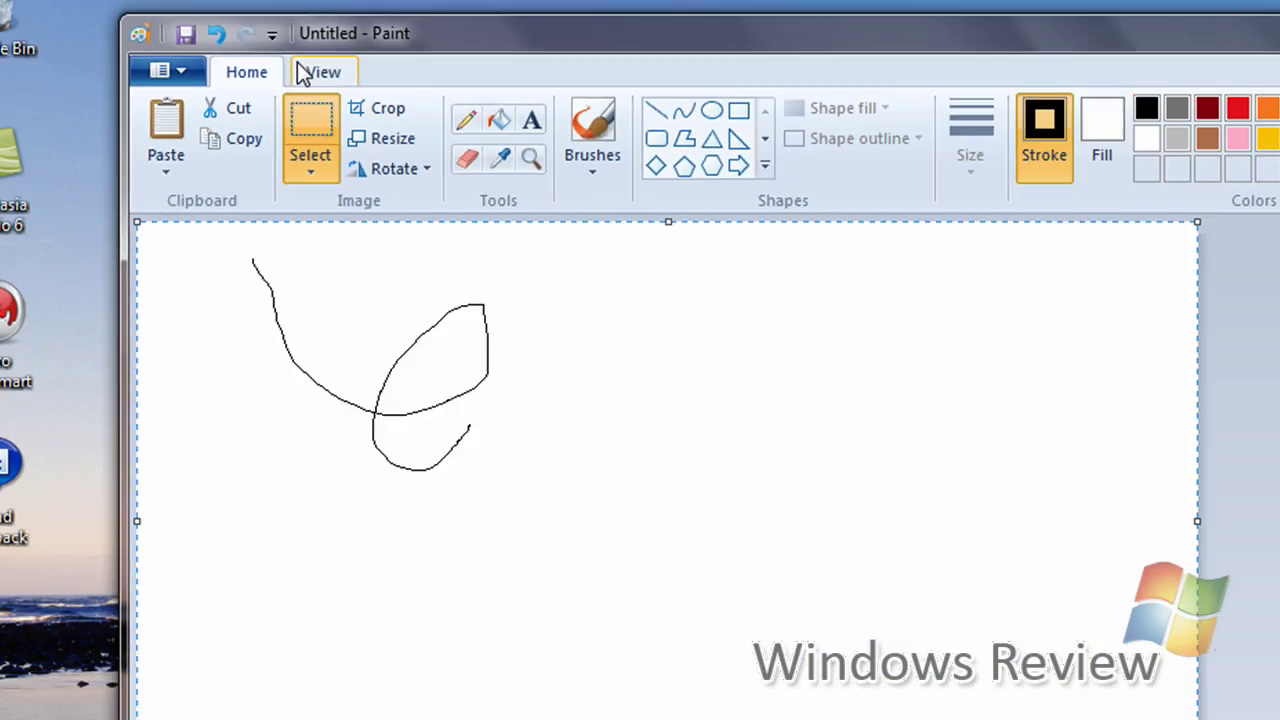
pyautogui.click(262, 84)
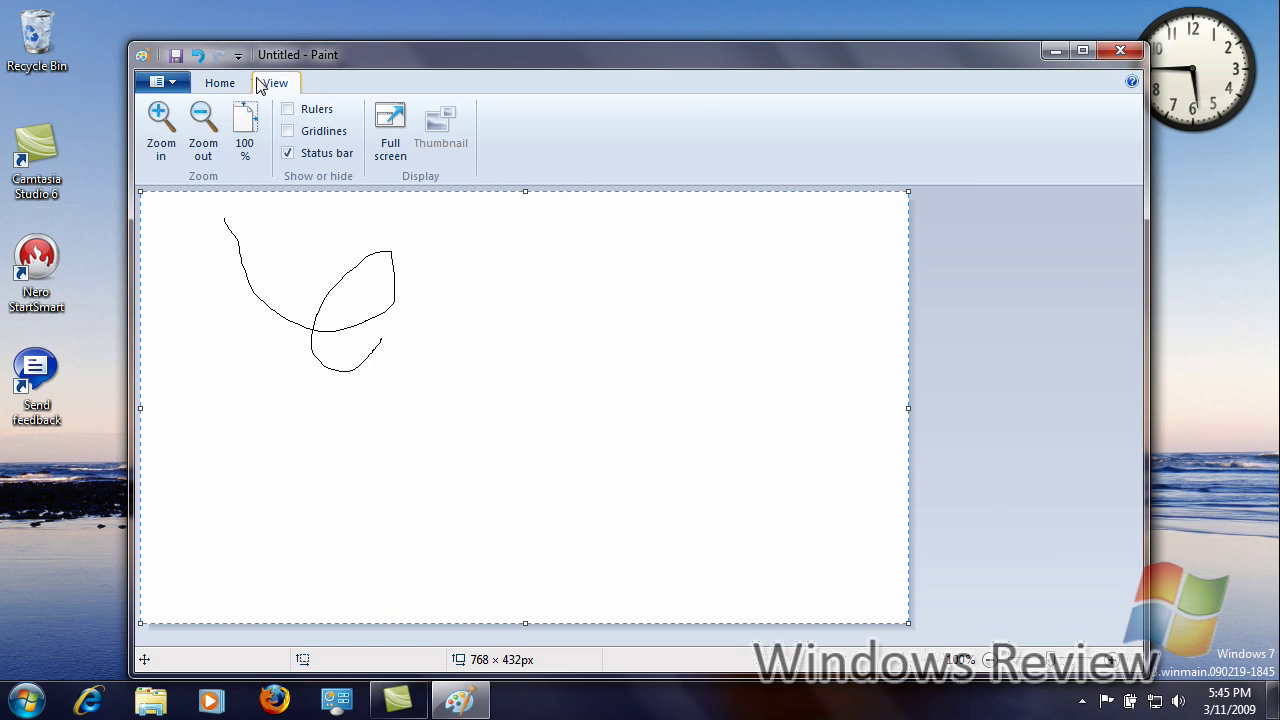
pyautogui.click(246, 86)
pyautogui.click(256, 86)
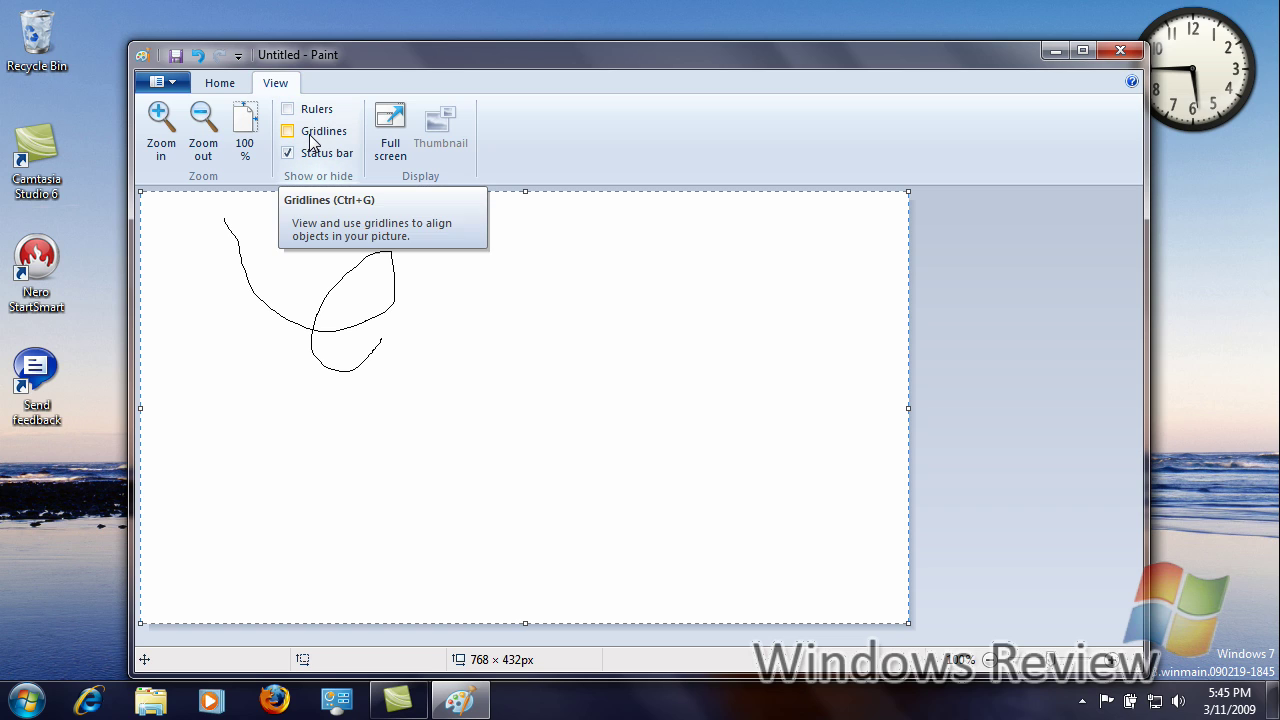
pyautogui.click(1110, 52)
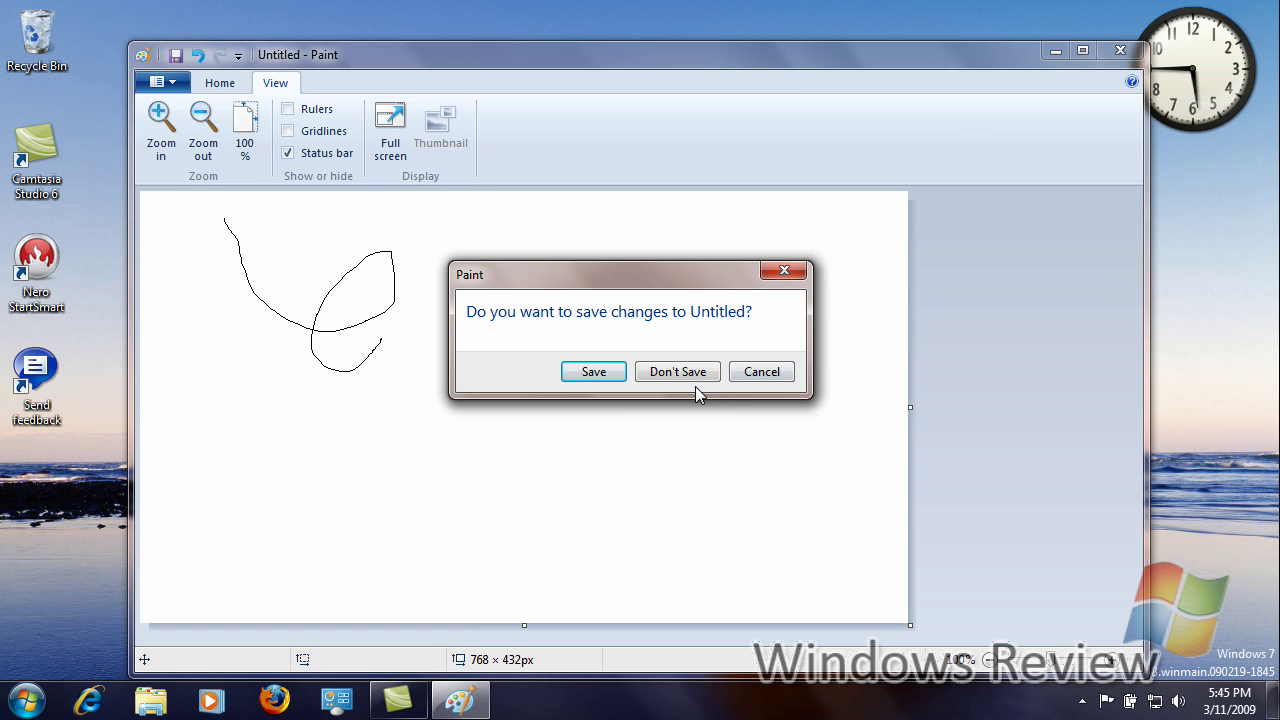
pyautogui.click(691, 376)
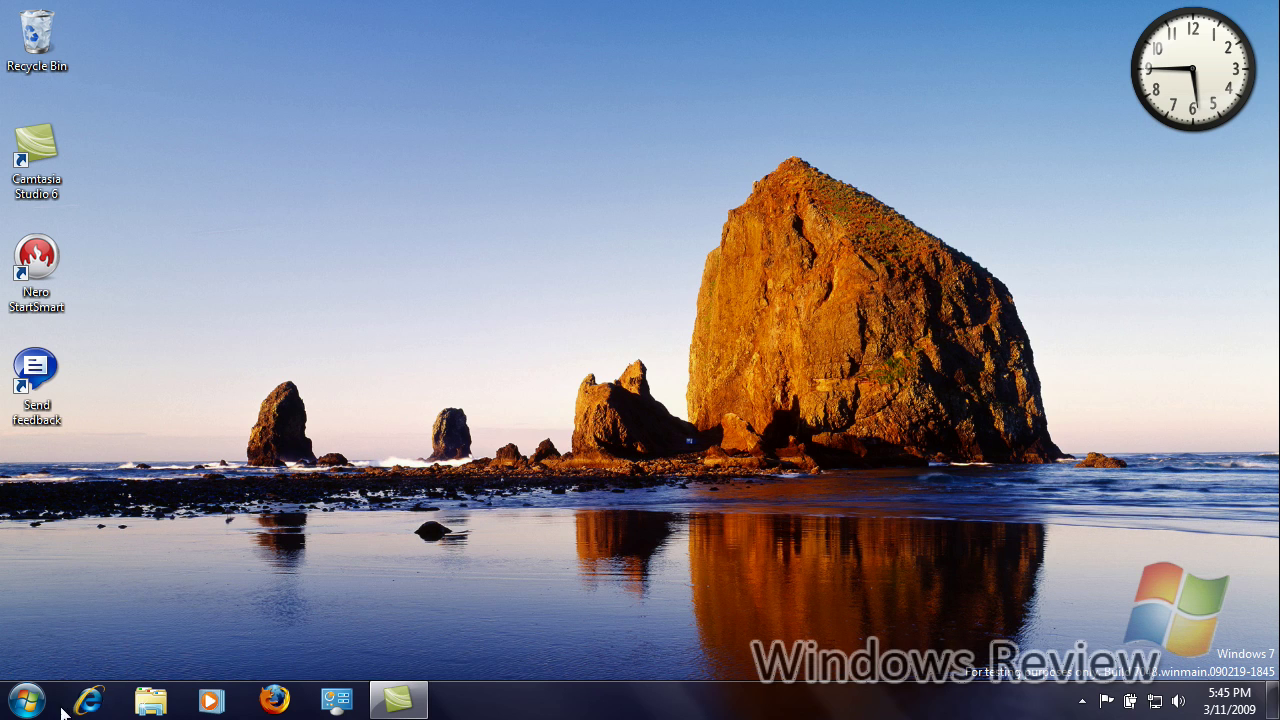
pyautogui.click(27, 700)
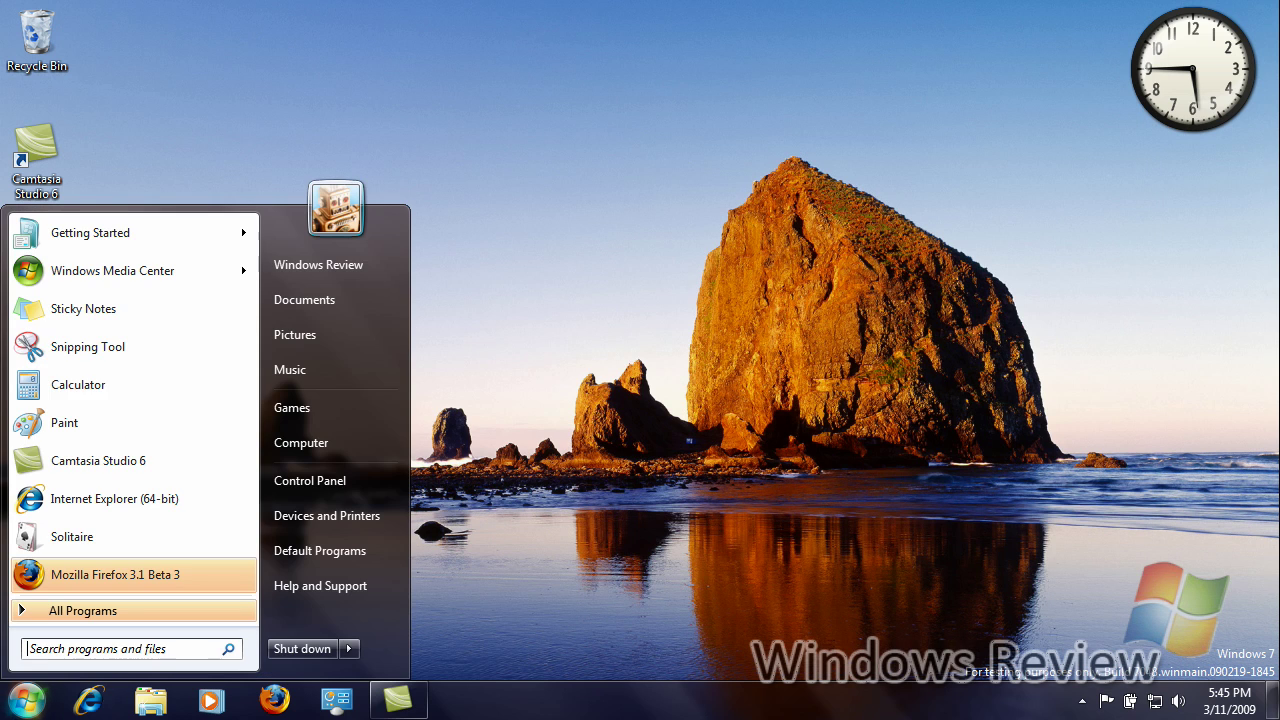
pyautogui.click(70, 383)
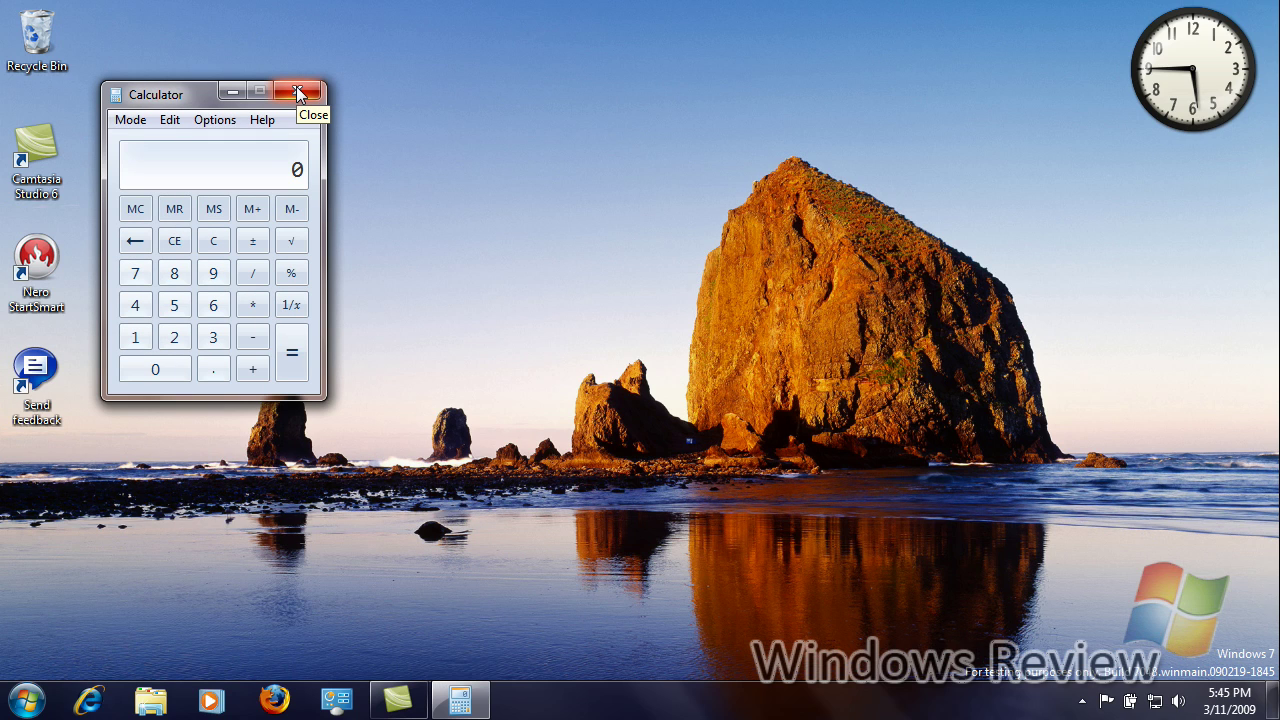
pyautogui.click(297, 91)
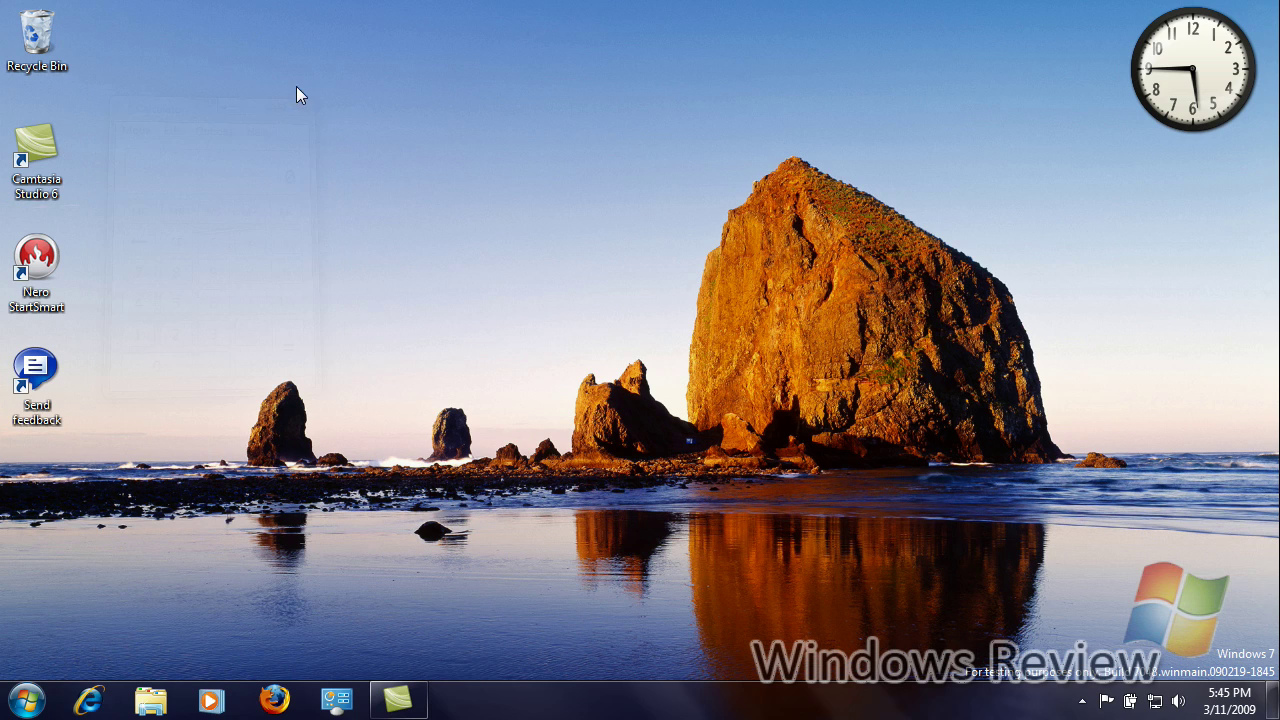
pyautogui.click(89, 700)
pyautogui.press('super')
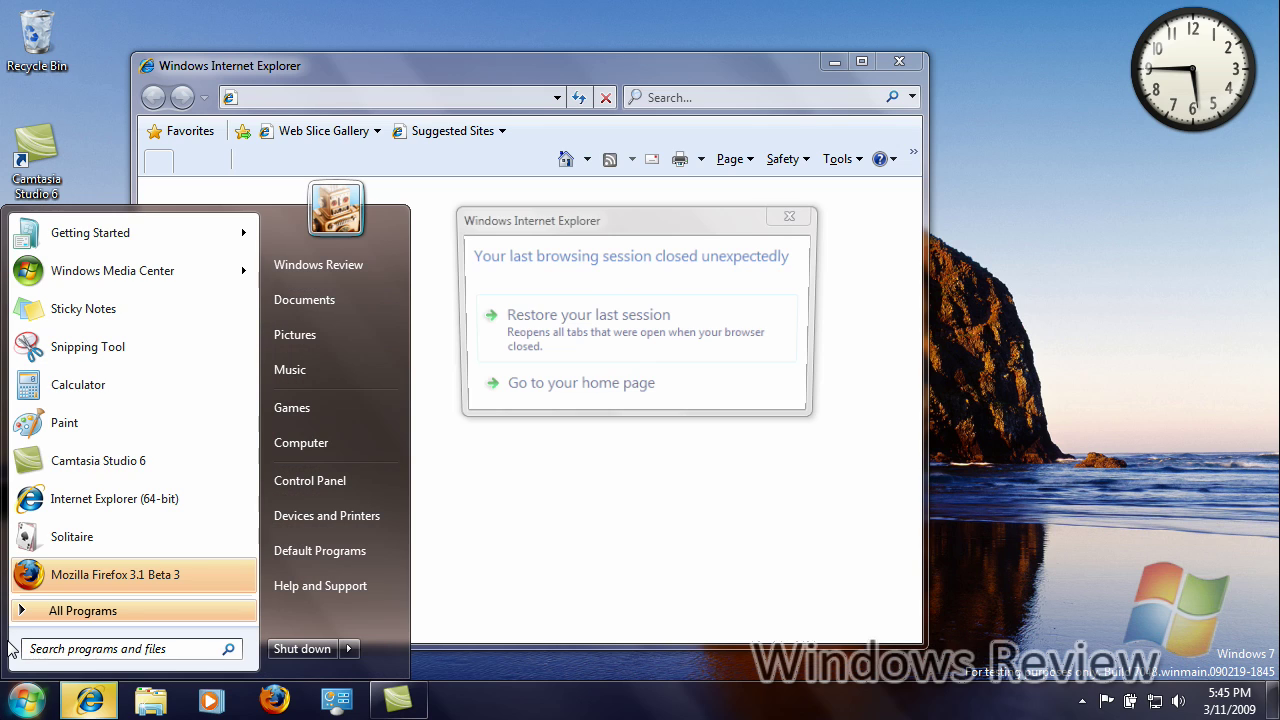
pyautogui.click(564, 404)
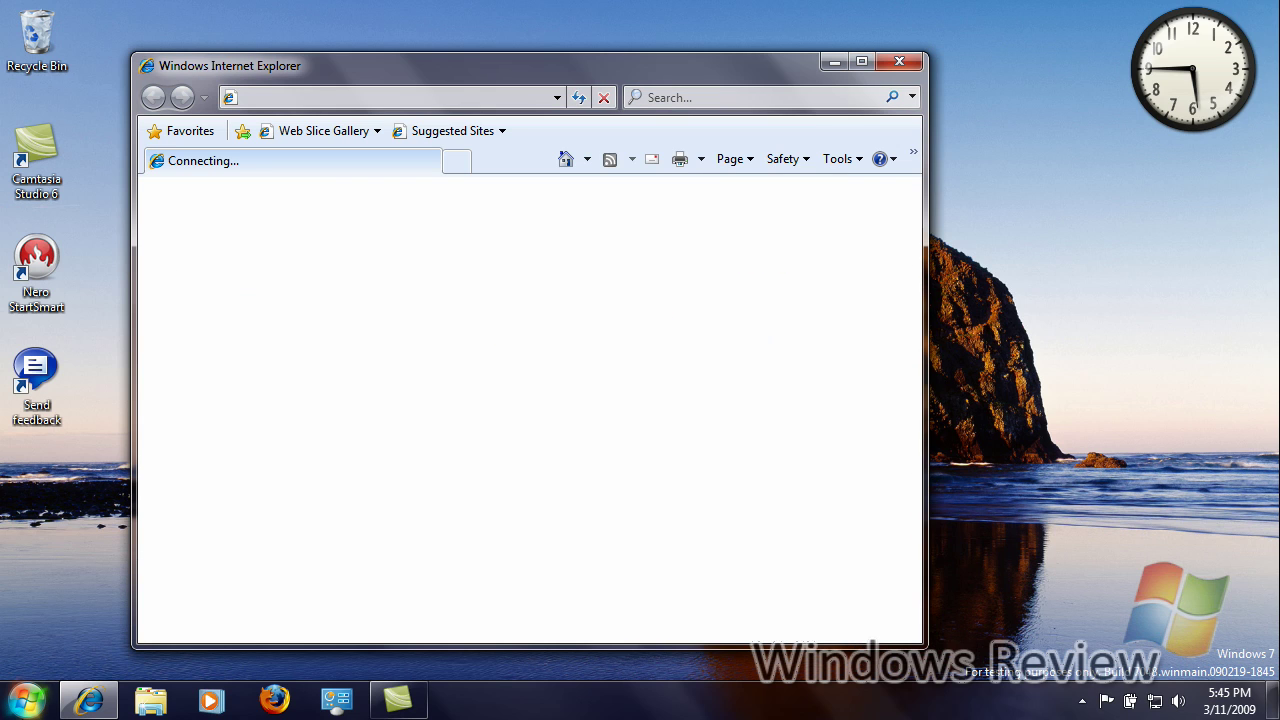
pyautogui.click(27, 700)
pyautogui.click(137, 308)
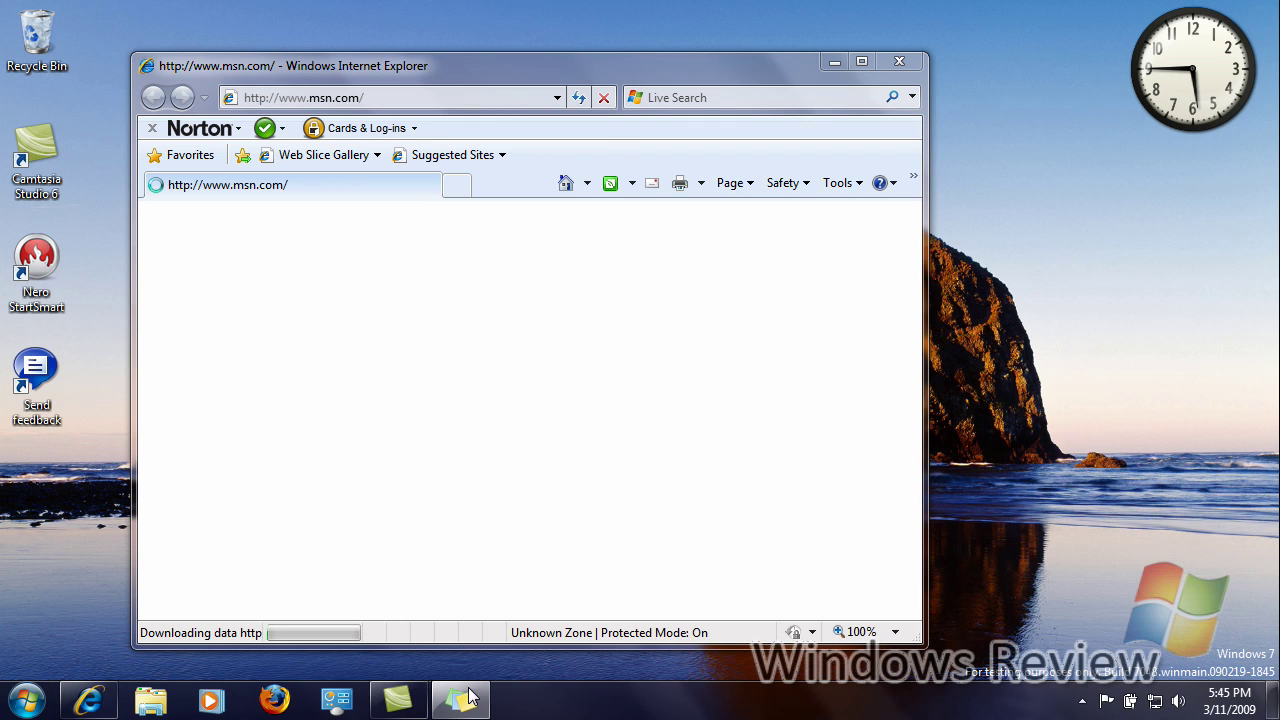
pyautogui.rightClick(468, 698)
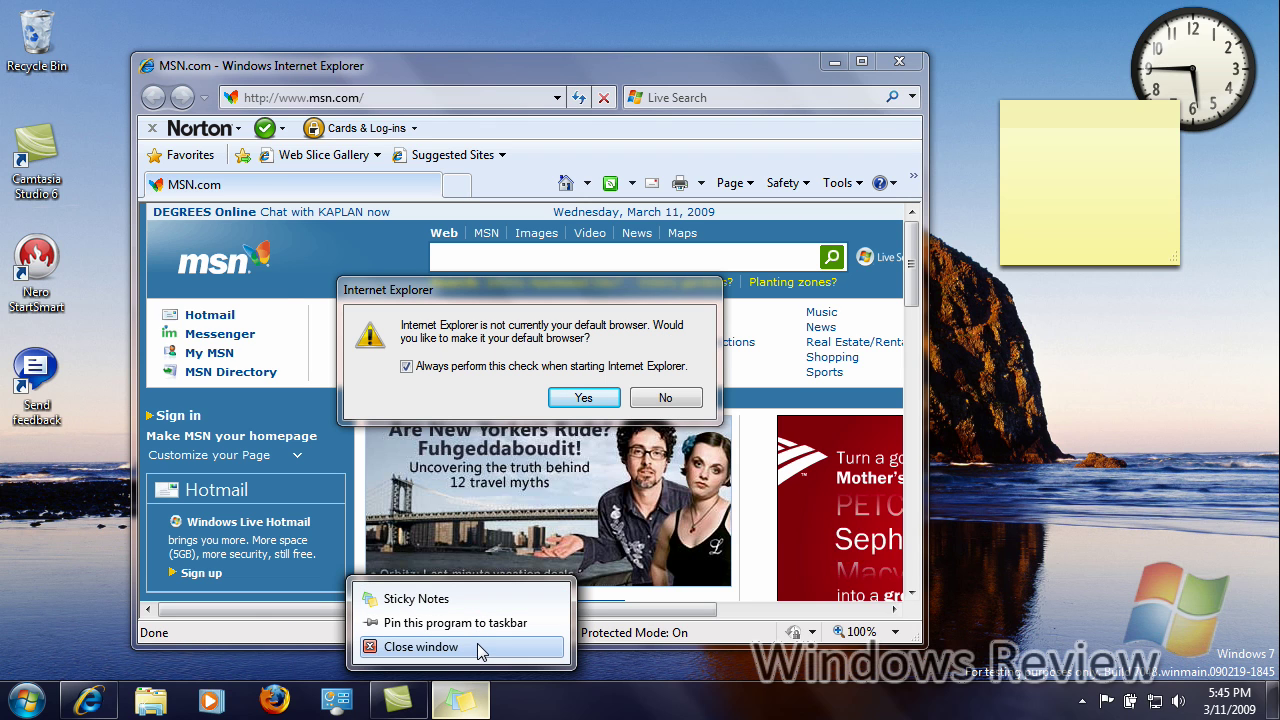
pyautogui.click(478, 652)
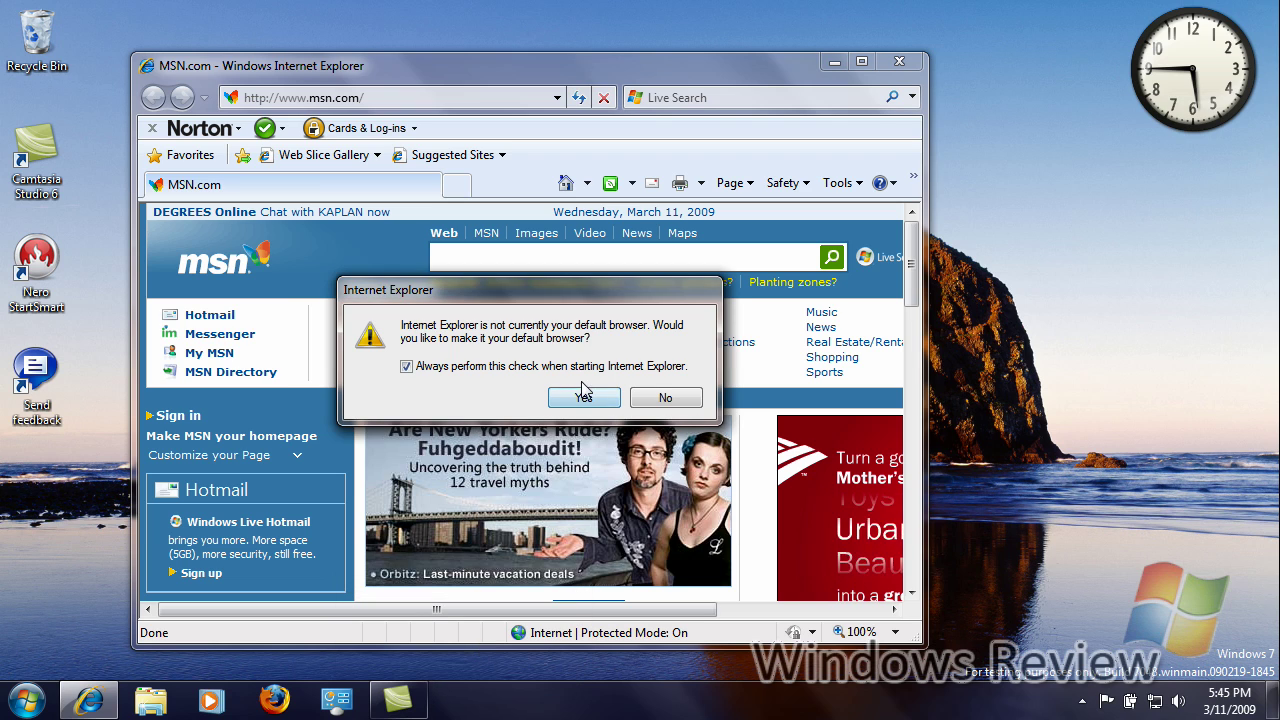
pyautogui.click(662, 399)
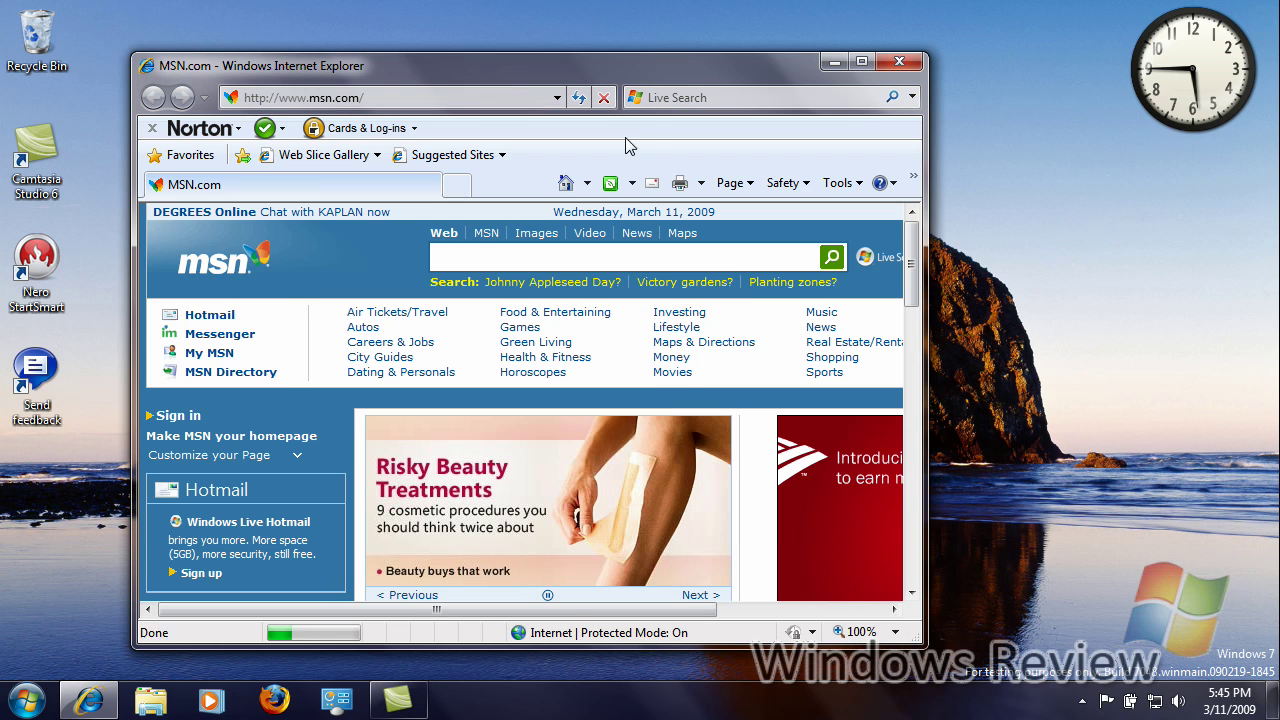
pyautogui.doubleClick(634, 65)
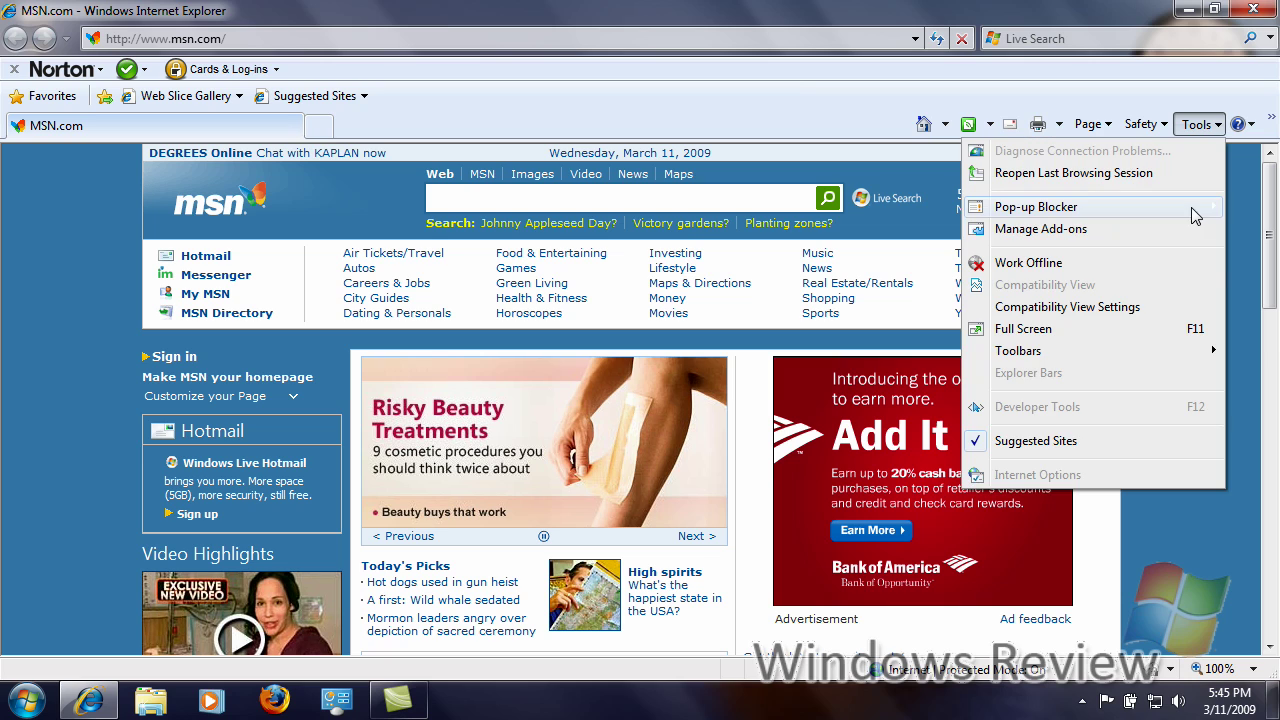
pyautogui.click(1157, 99)
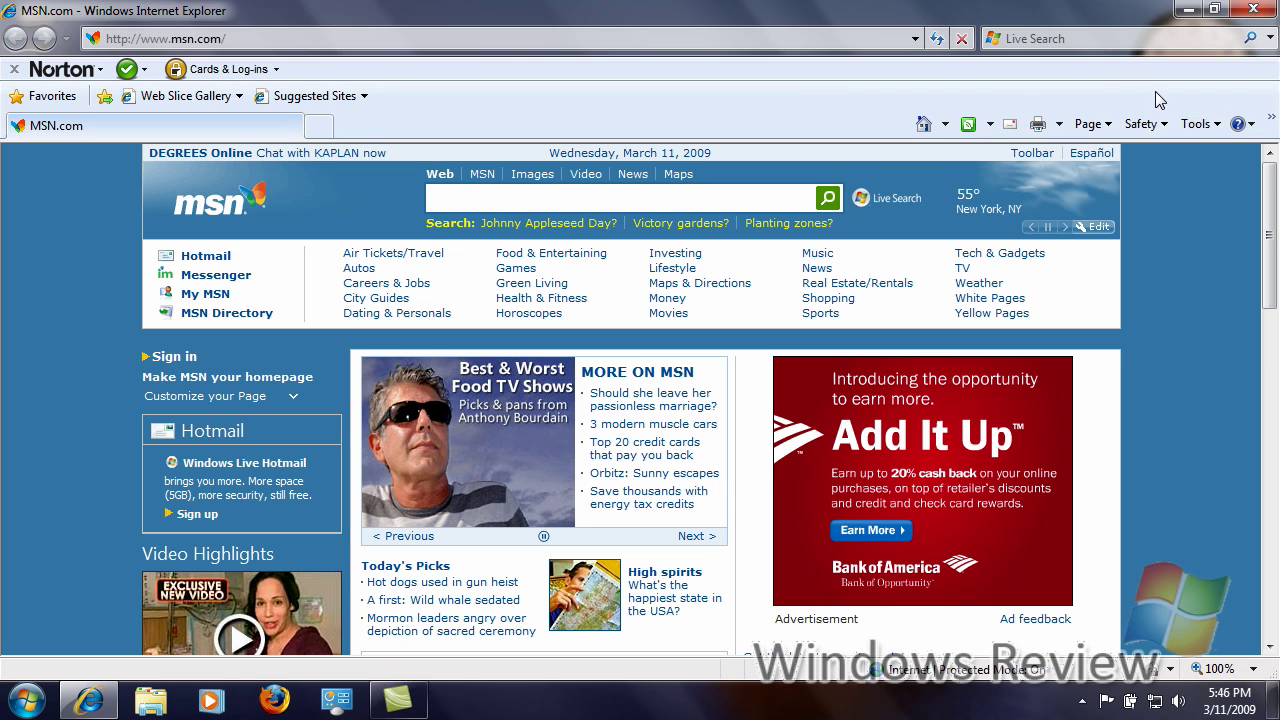
pyautogui.click(1241, 124)
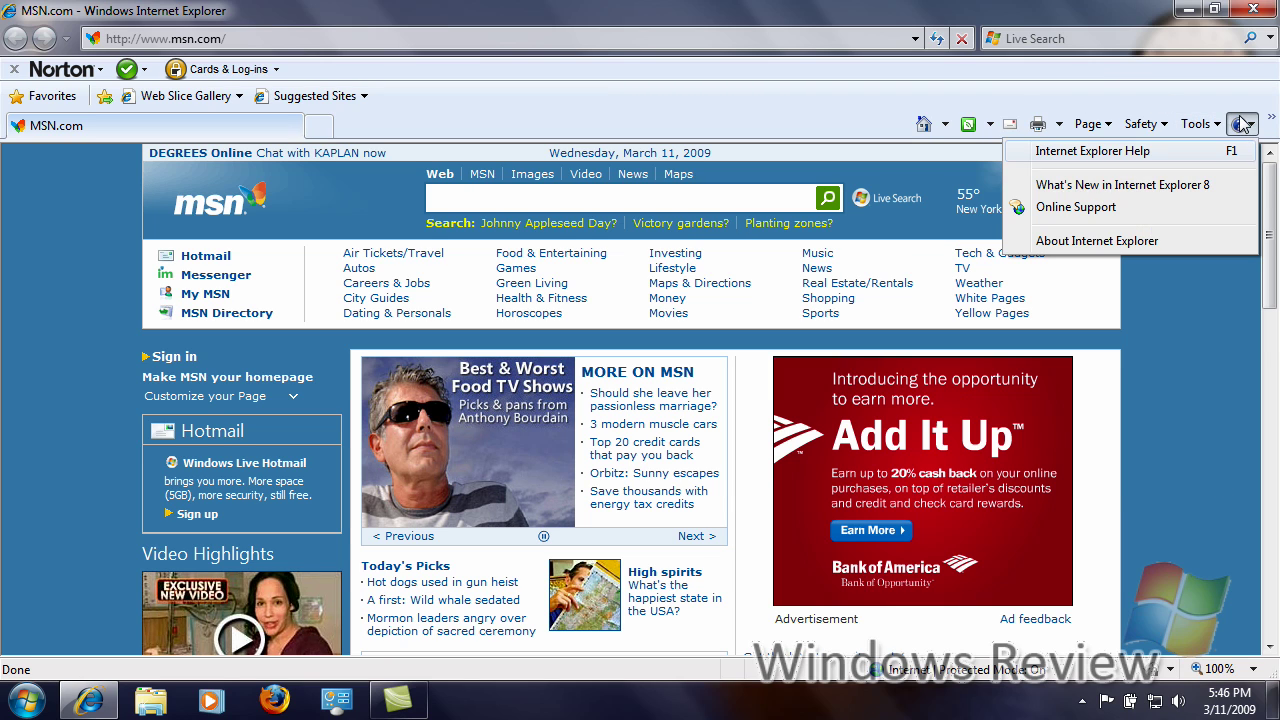
pyautogui.click(1228, 252)
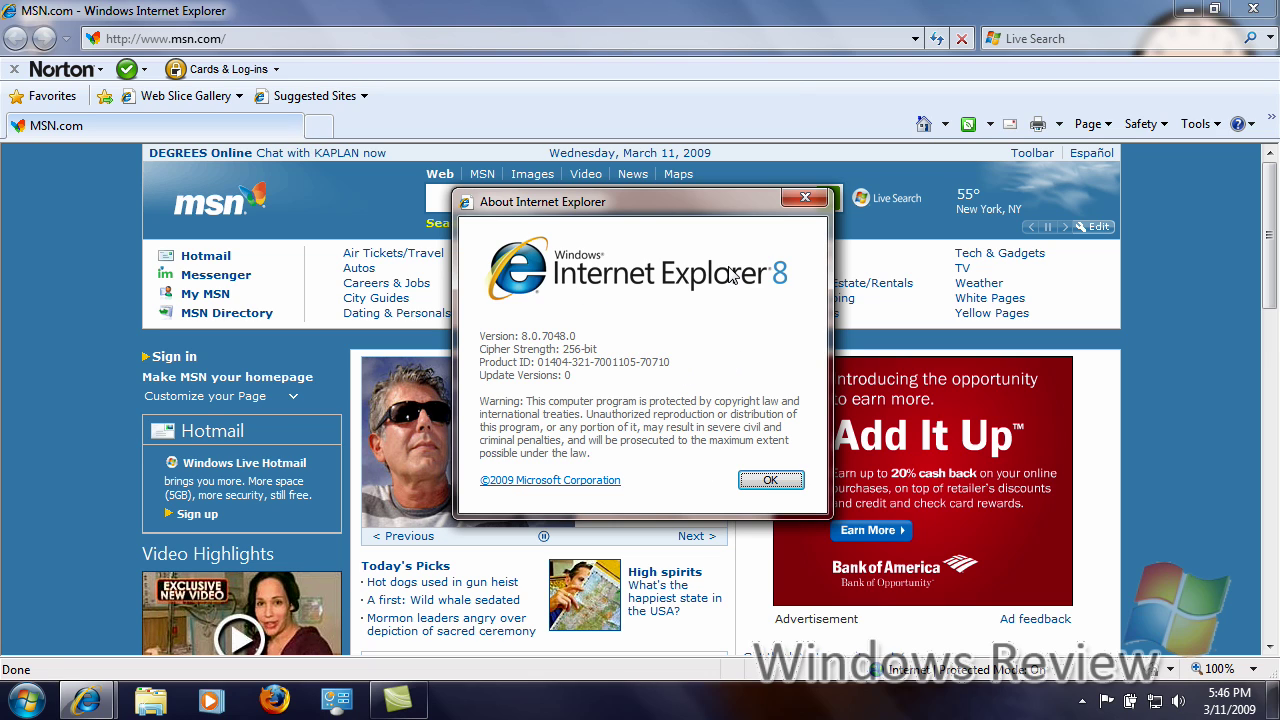
pyautogui.click(768, 481)
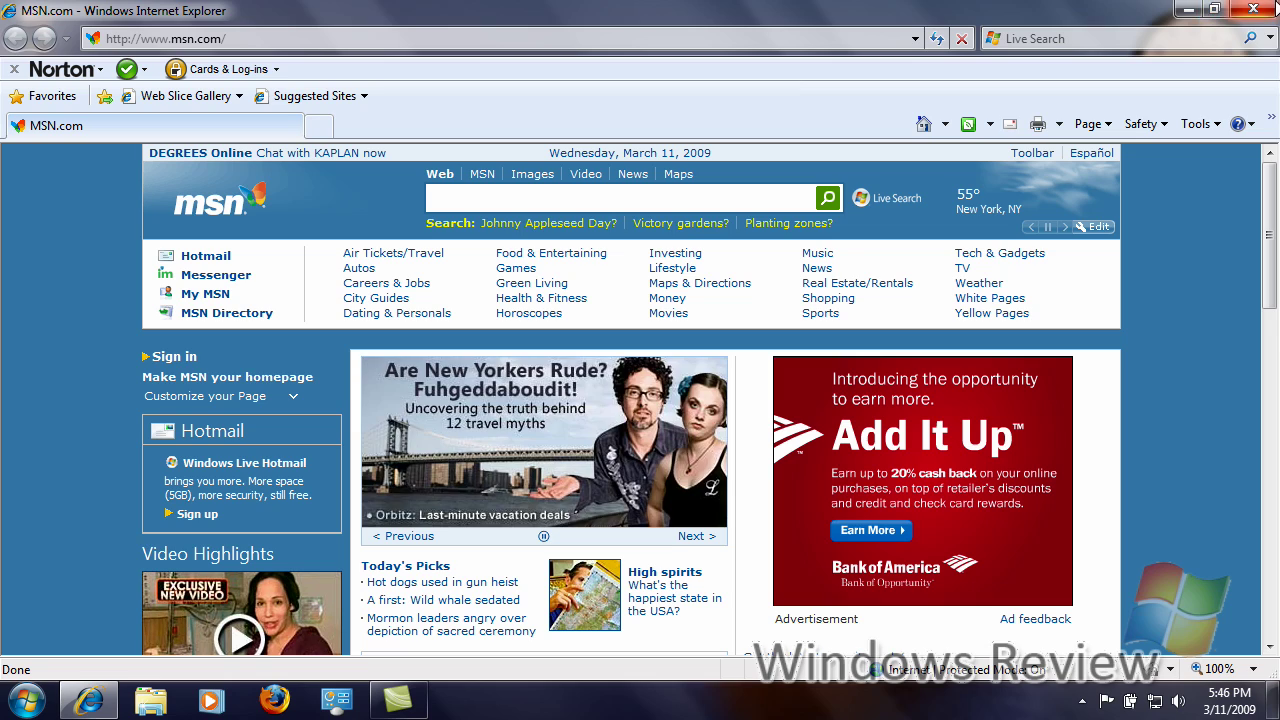
pyautogui.click(1247, 10)
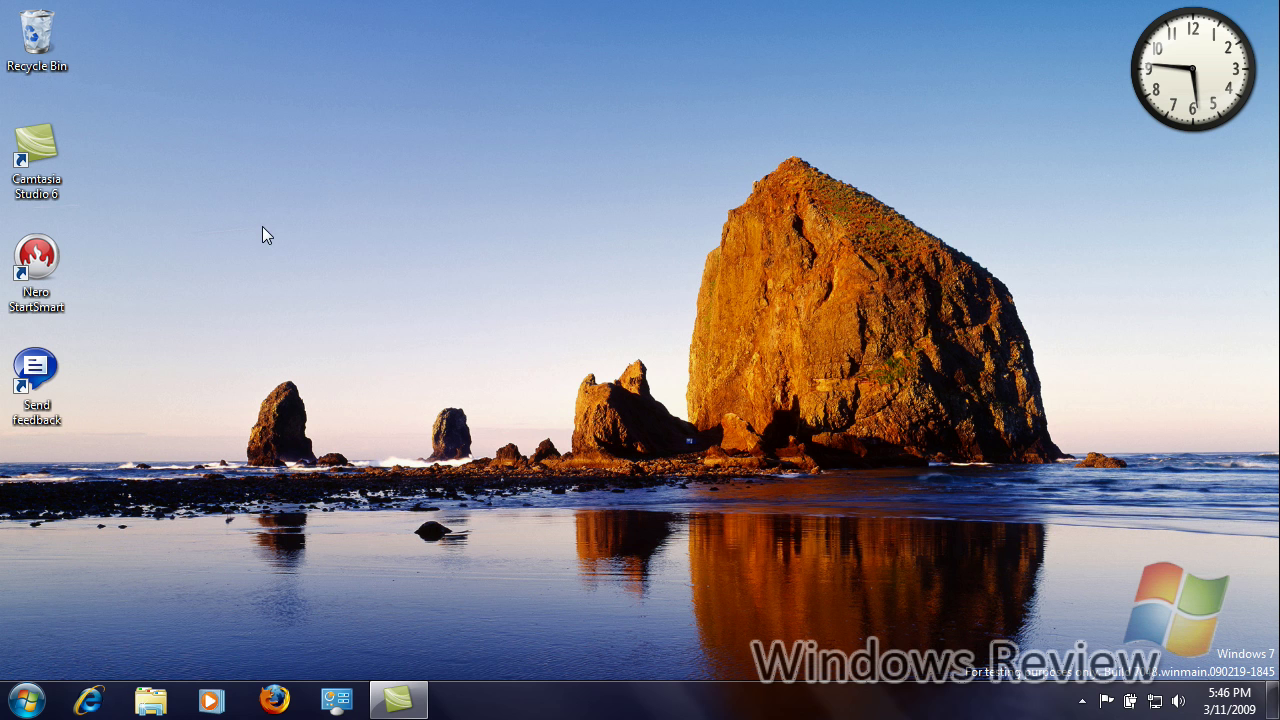
# - Sweep a selection box across the empty desktop, then open the Start menu
pyautogui.moveTo(126, 61); pyautogui.dragTo(440, 400)
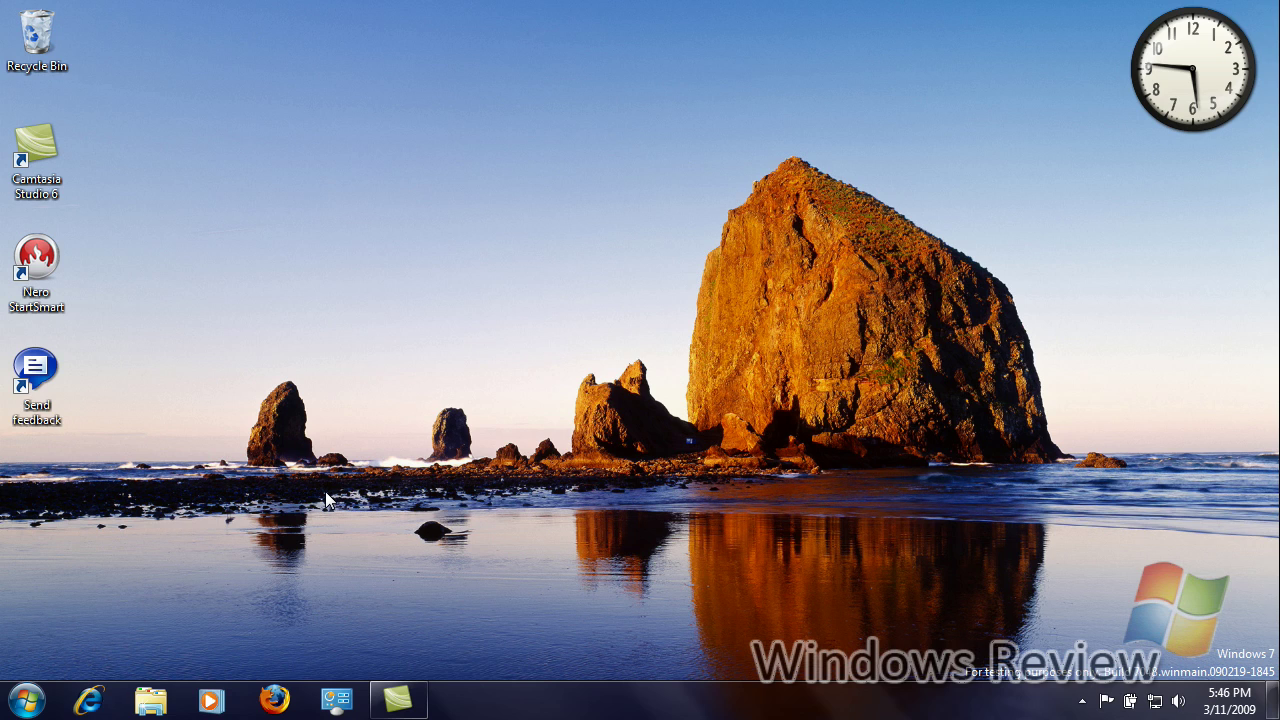
pyautogui.click(30, 700)
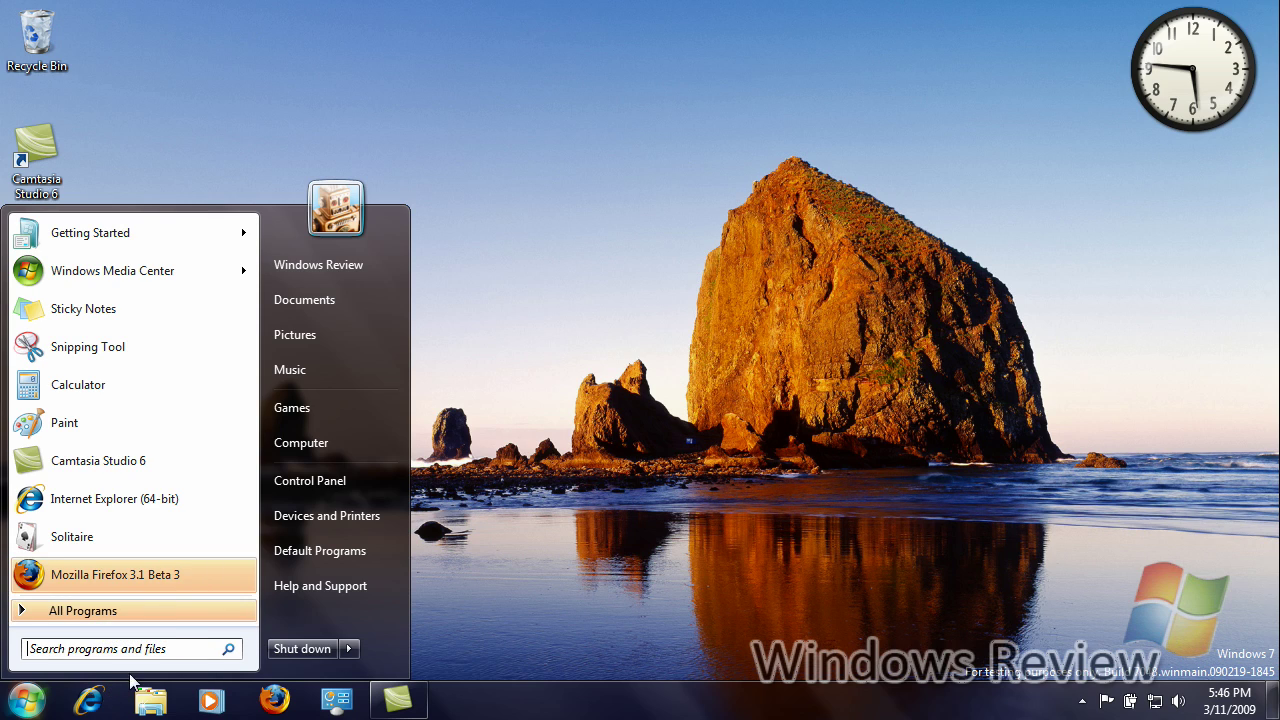
# - Browse the Windows Review personal folder and the Libraries overview, then close Explorer
pyautogui.click(379, 273)
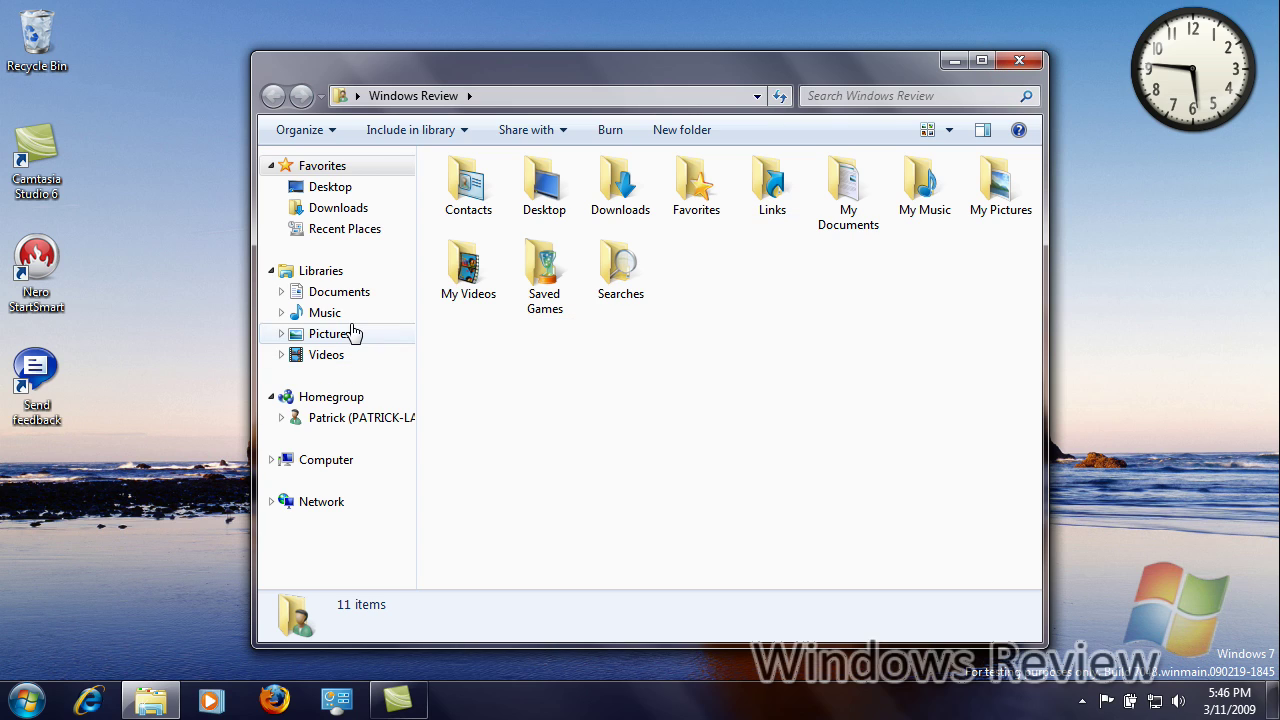
pyautogui.click(328, 273)
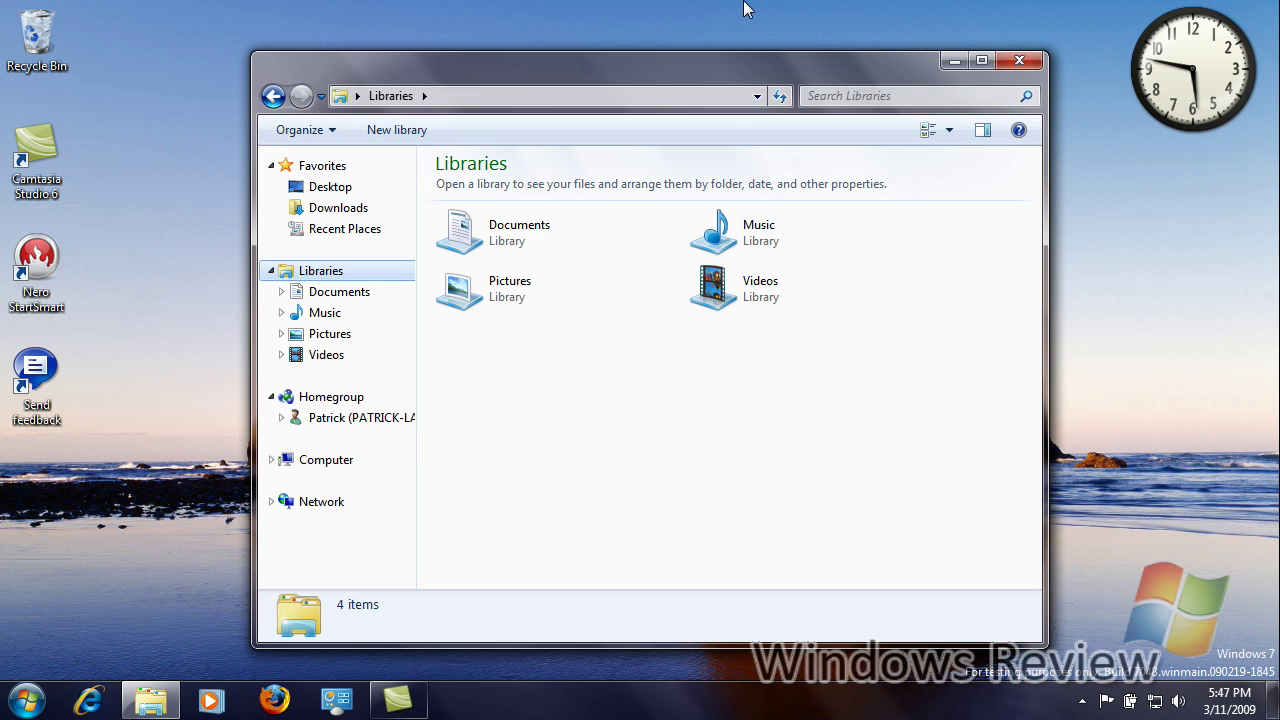
pyautogui.click(903, 9)
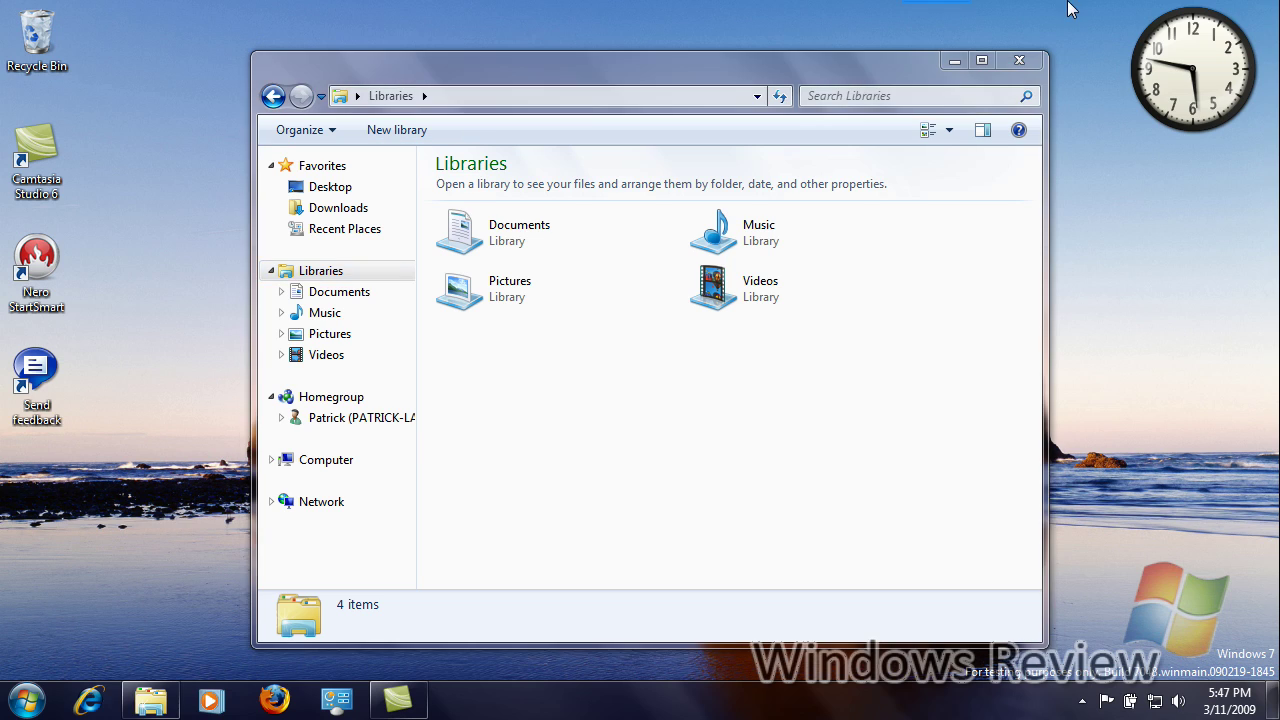
pyautogui.click(1032, 62)
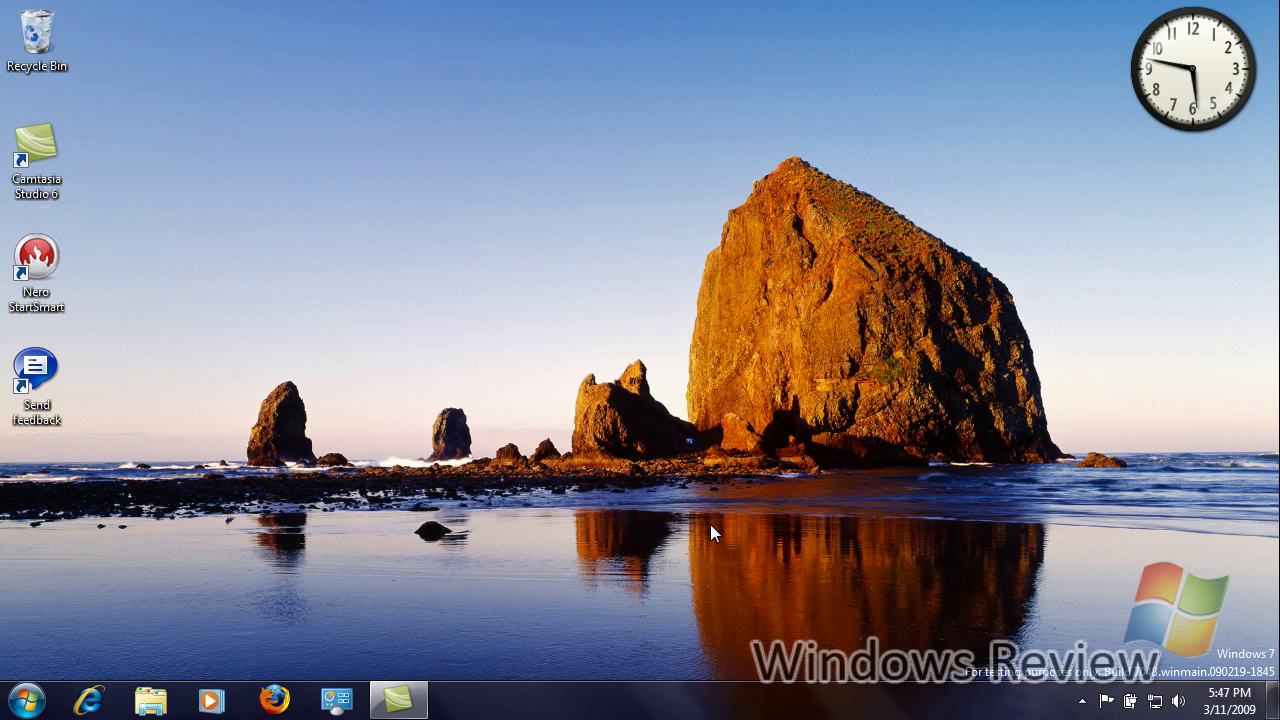
# - Open Personalization from the Control Panel taskbar jump list
pyautogui.rightClick(358, 705)
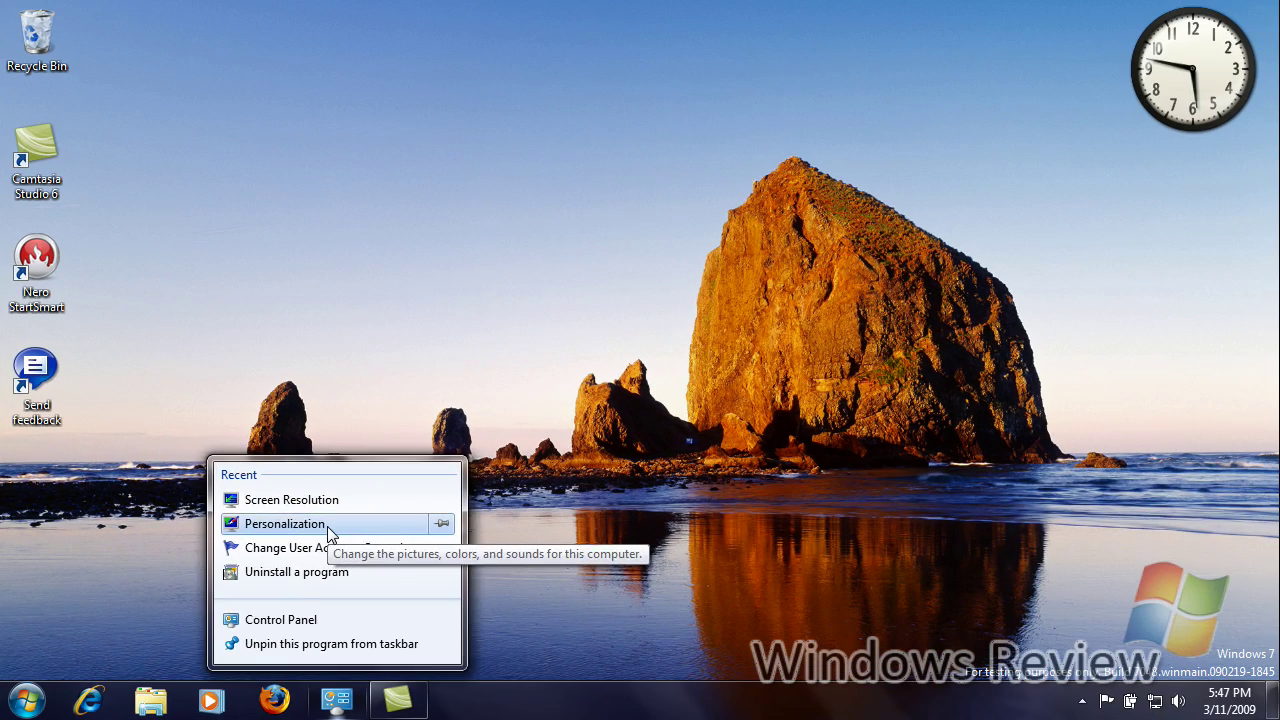
pyautogui.click(330, 524)
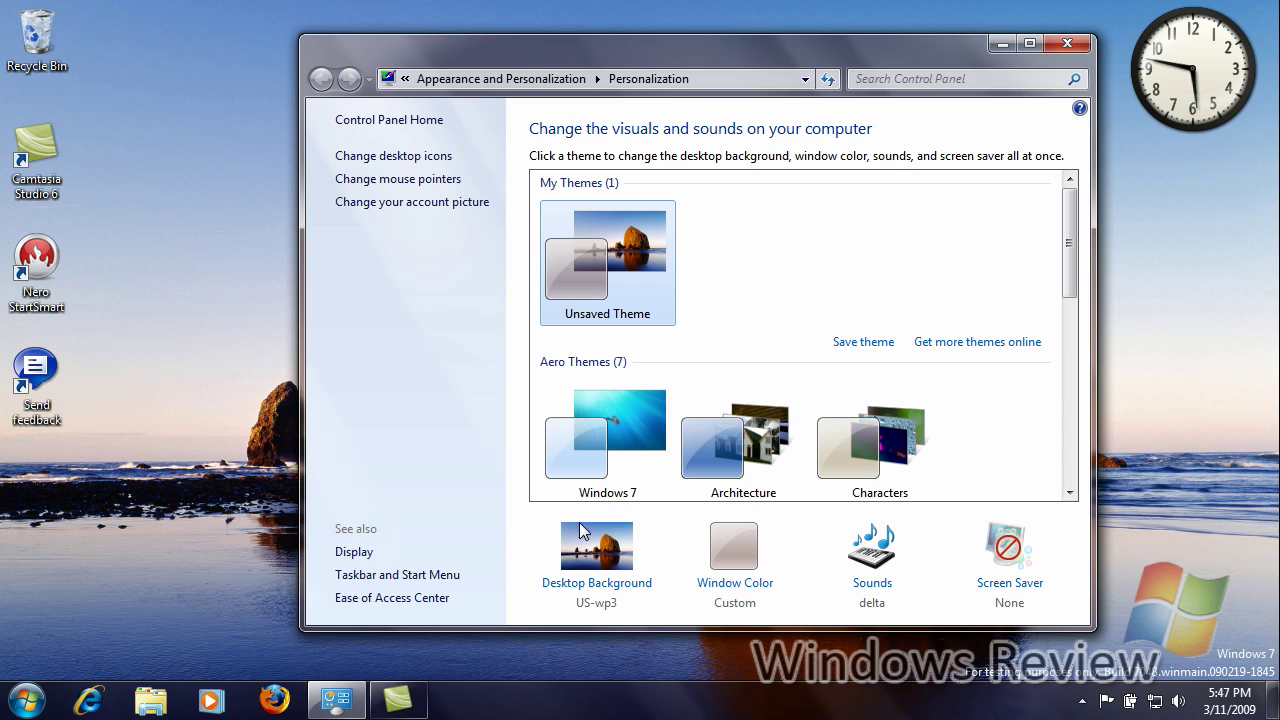
pyautogui.click(605, 555)
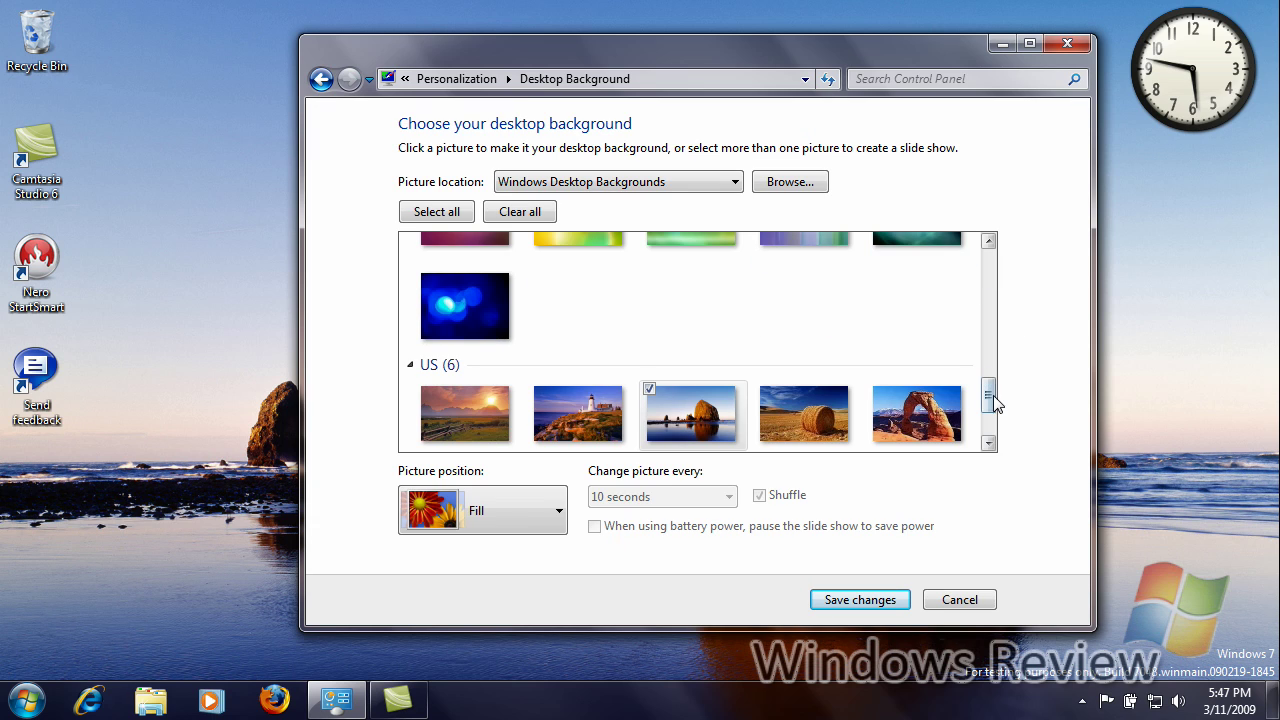
pyautogui.scroll(-2, 996, 403)
pyautogui.scroll(2, 998, 406)
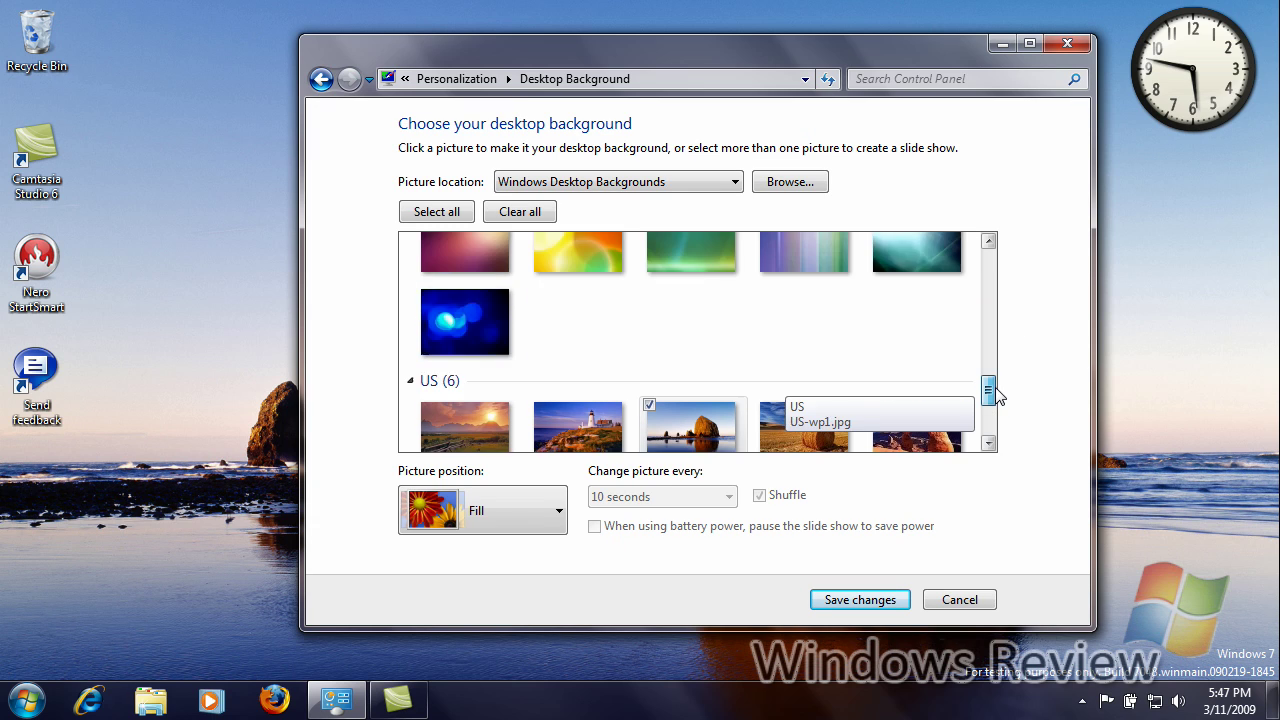
pyautogui.scroll(-1, 1003, 412)
pyautogui.scroll(-1, 1003, 416)
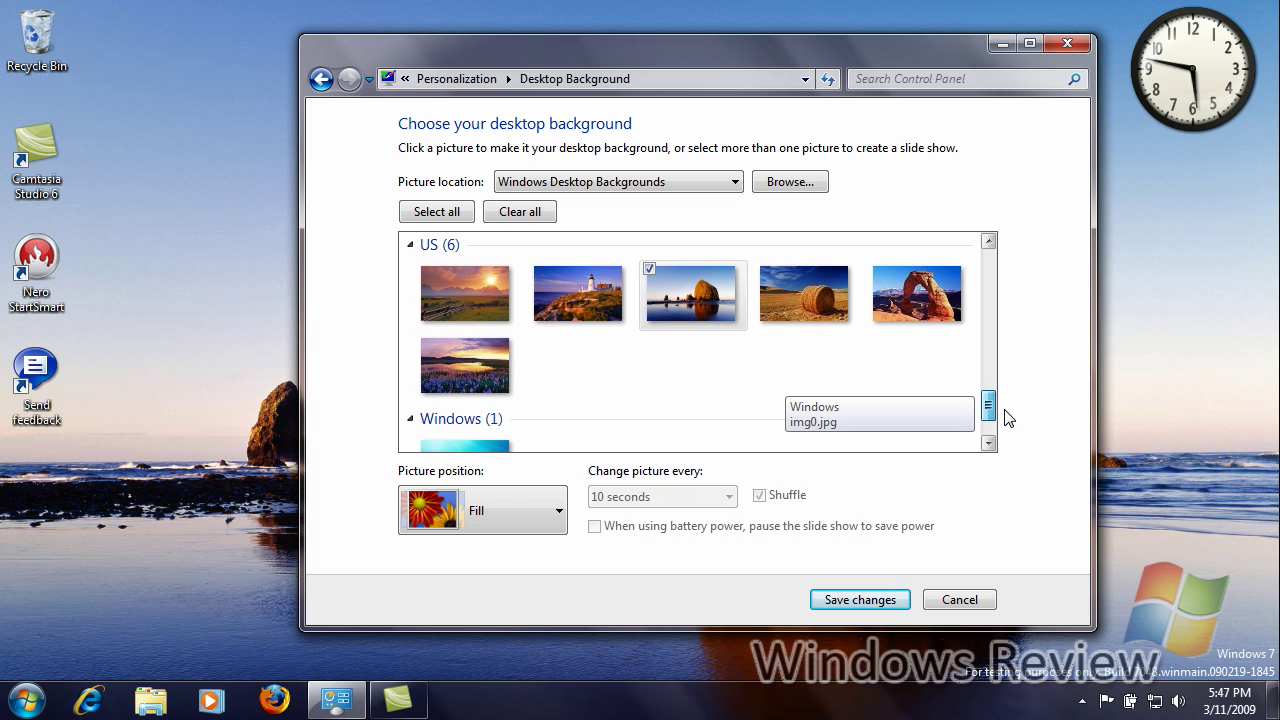
pyautogui.scroll(3, 1008, 418)
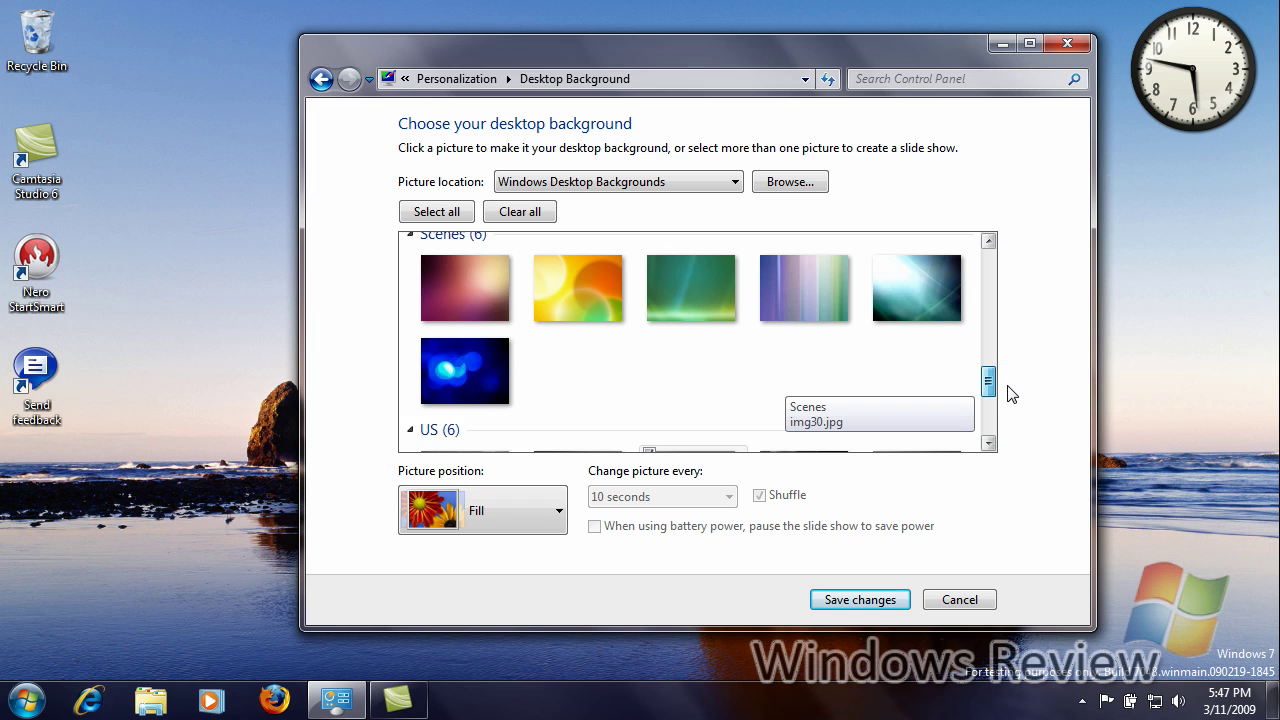
pyautogui.moveTo(1010, 387); pyautogui.dragTo(1020, 331)
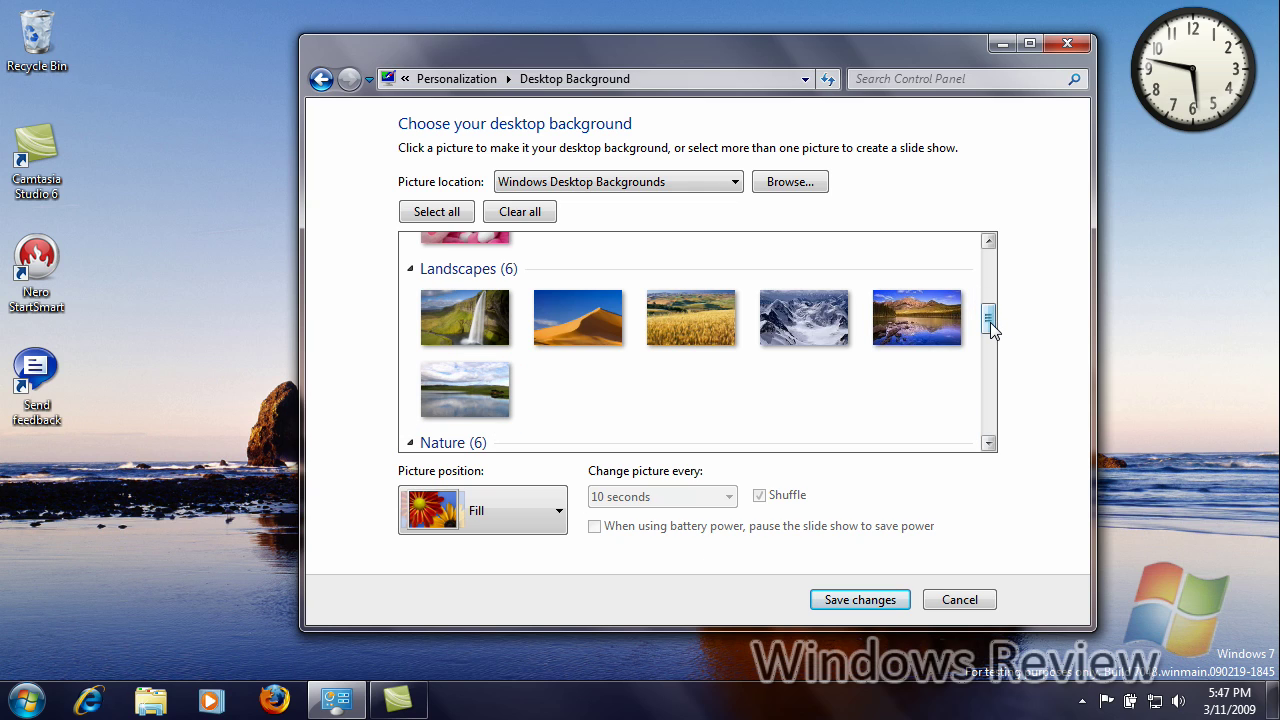
pyautogui.moveTo(990, 322); pyautogui.dragTo(991, 294)
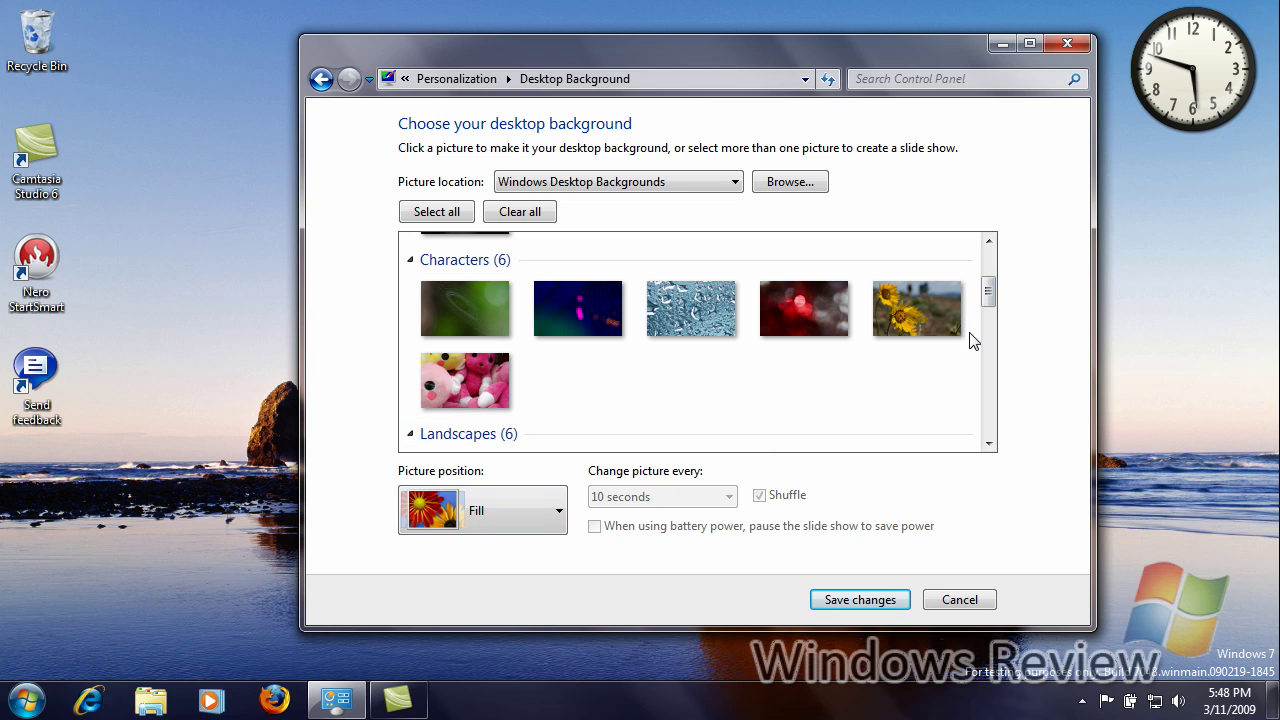
pyautogui.moveTo(988, 294); pyautogui.dragTo(987, 276)
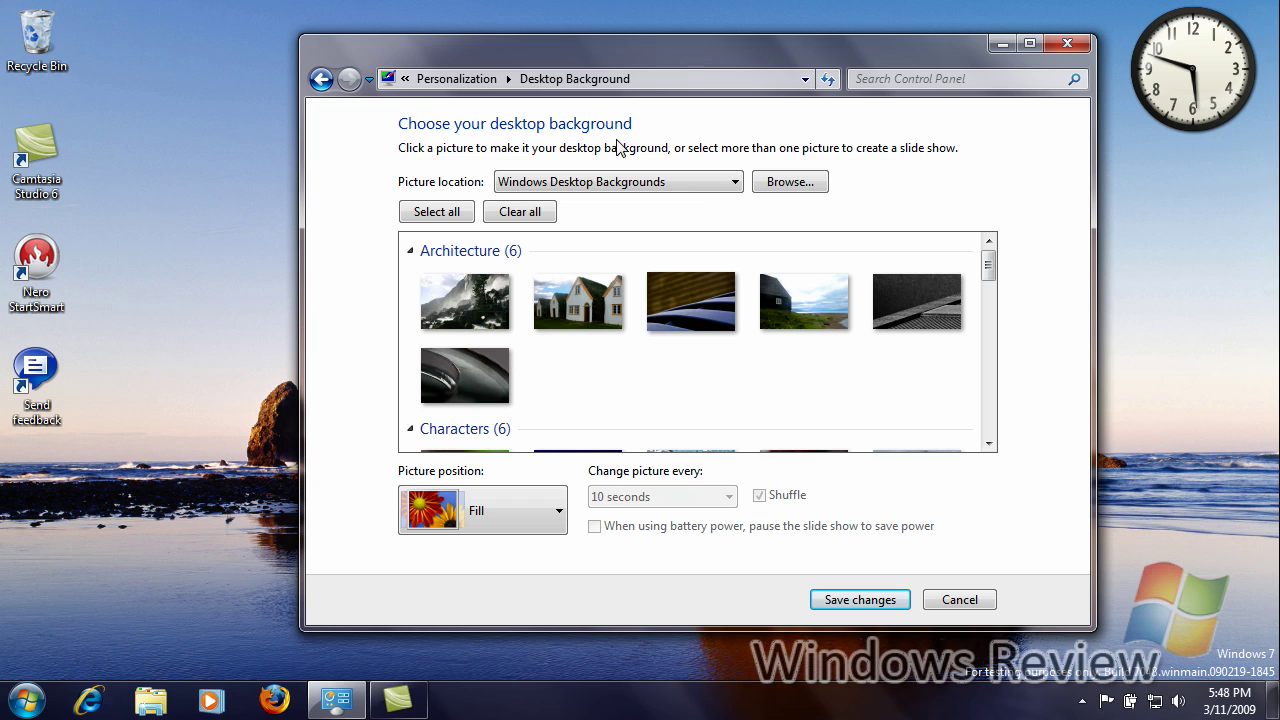
pyautogui.click(460, 80)
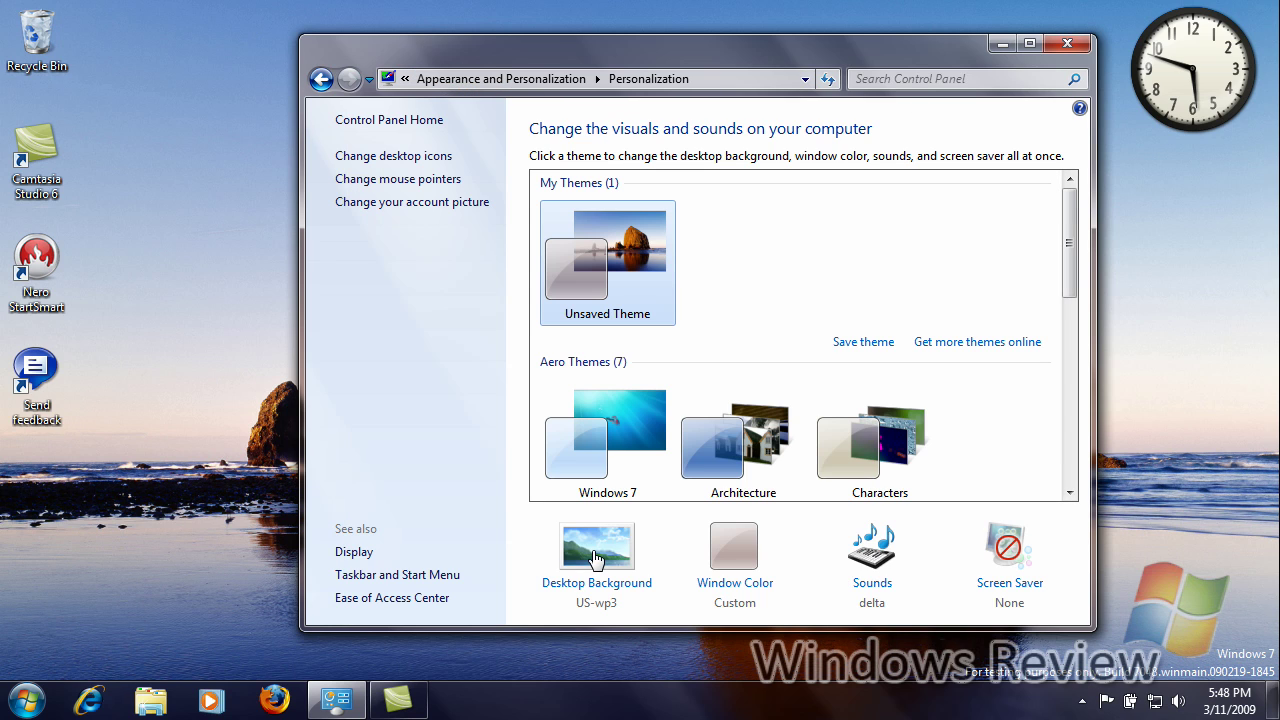
# - Peek at Window Color, then apply the Windows Default sound scheme, discarding the modified delta scheme
pyautogui.click(733, 545)
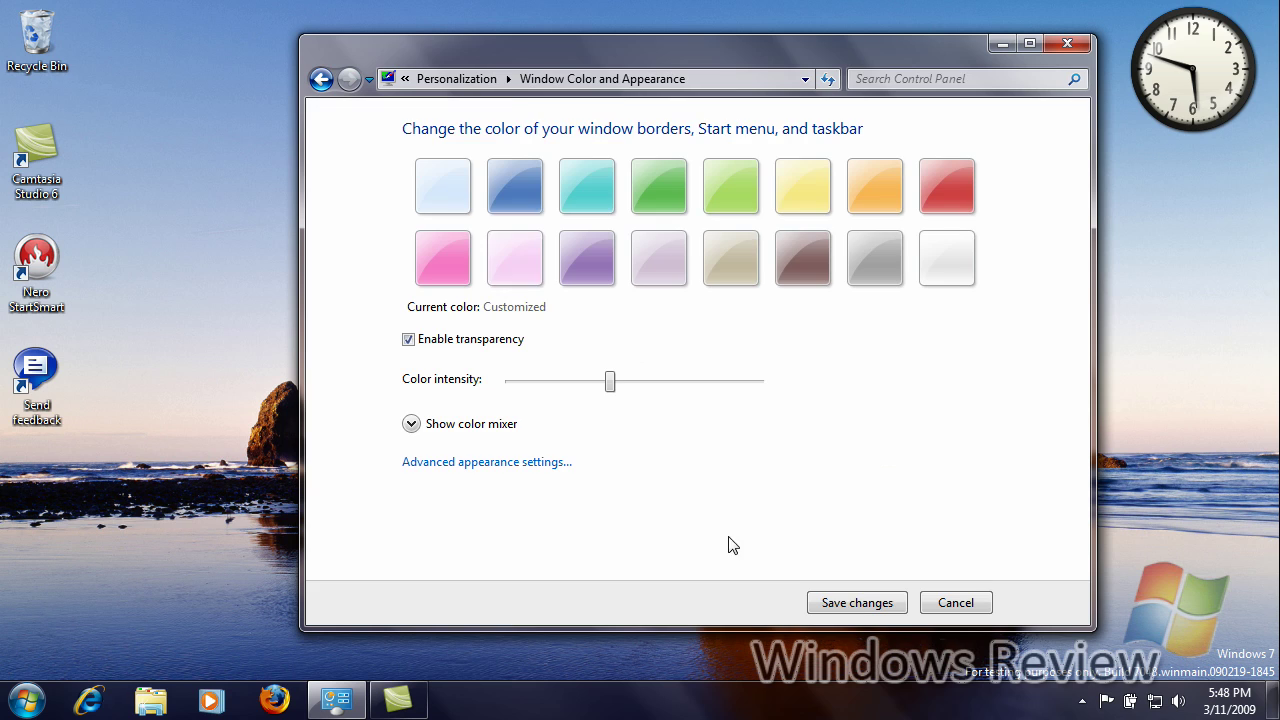
pyautogui.click(321, 79)
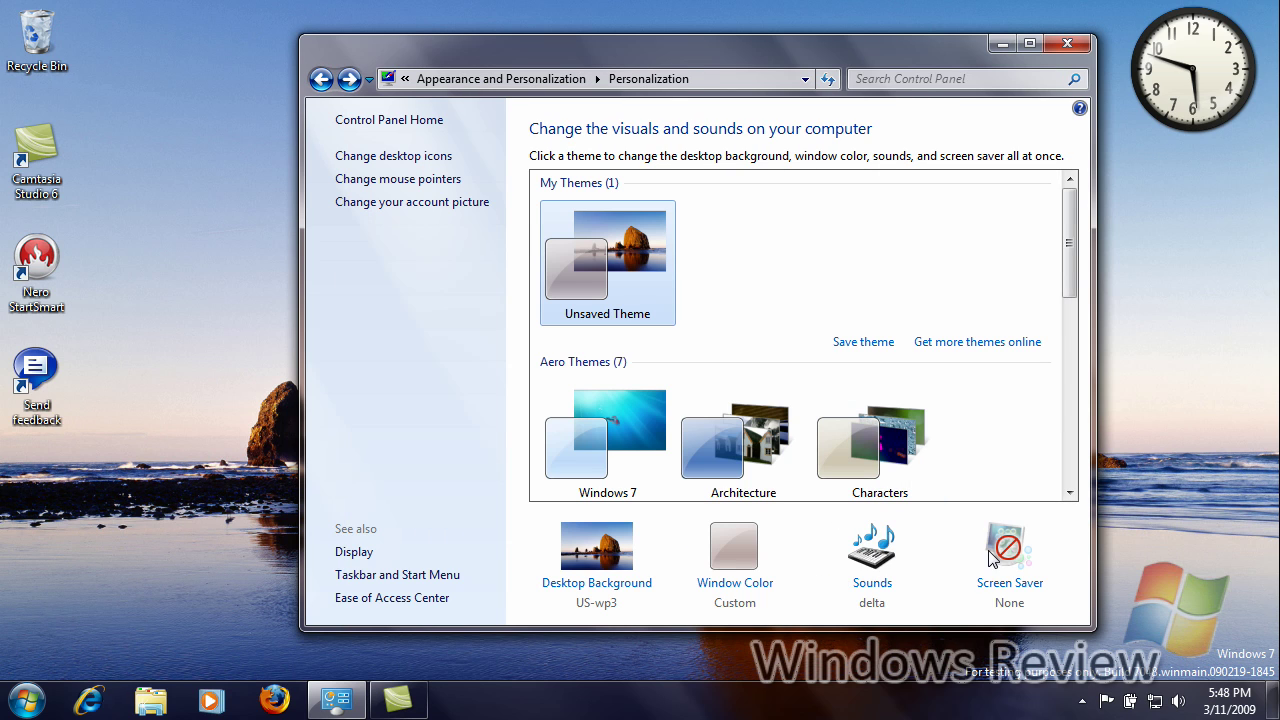
pyautogui.click(888, 563)
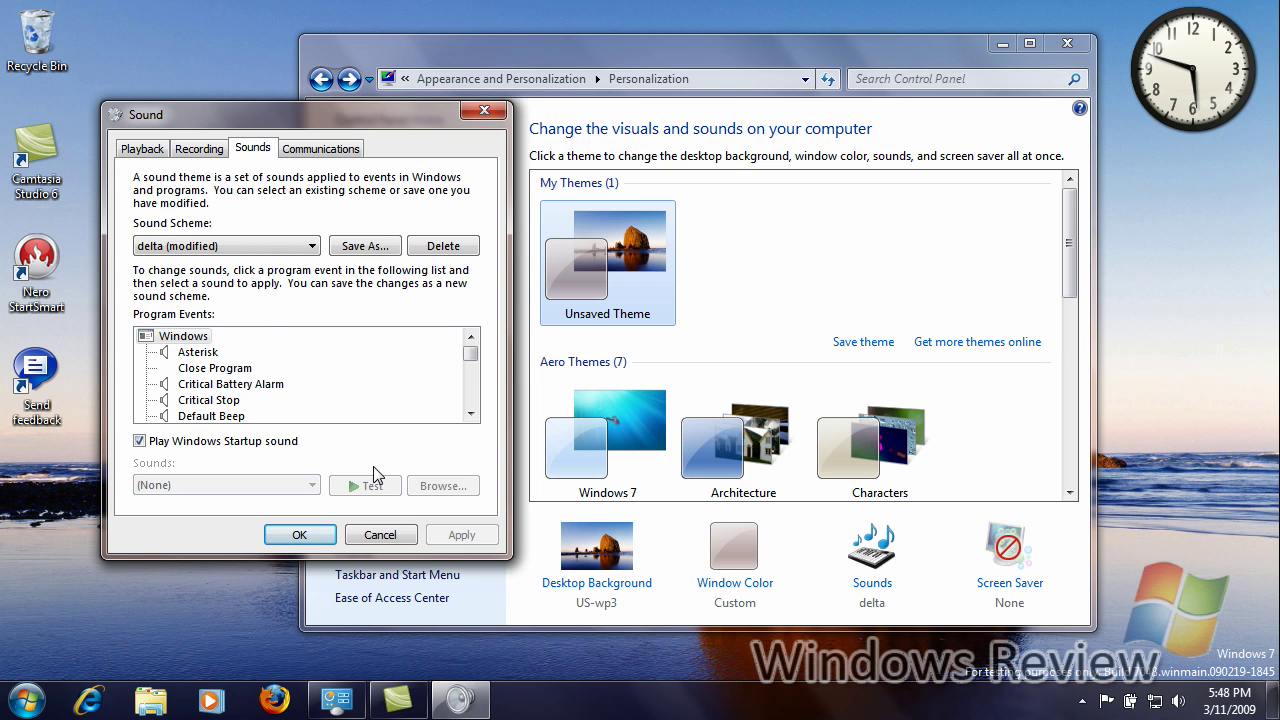
pyautogui.click(266, 250)
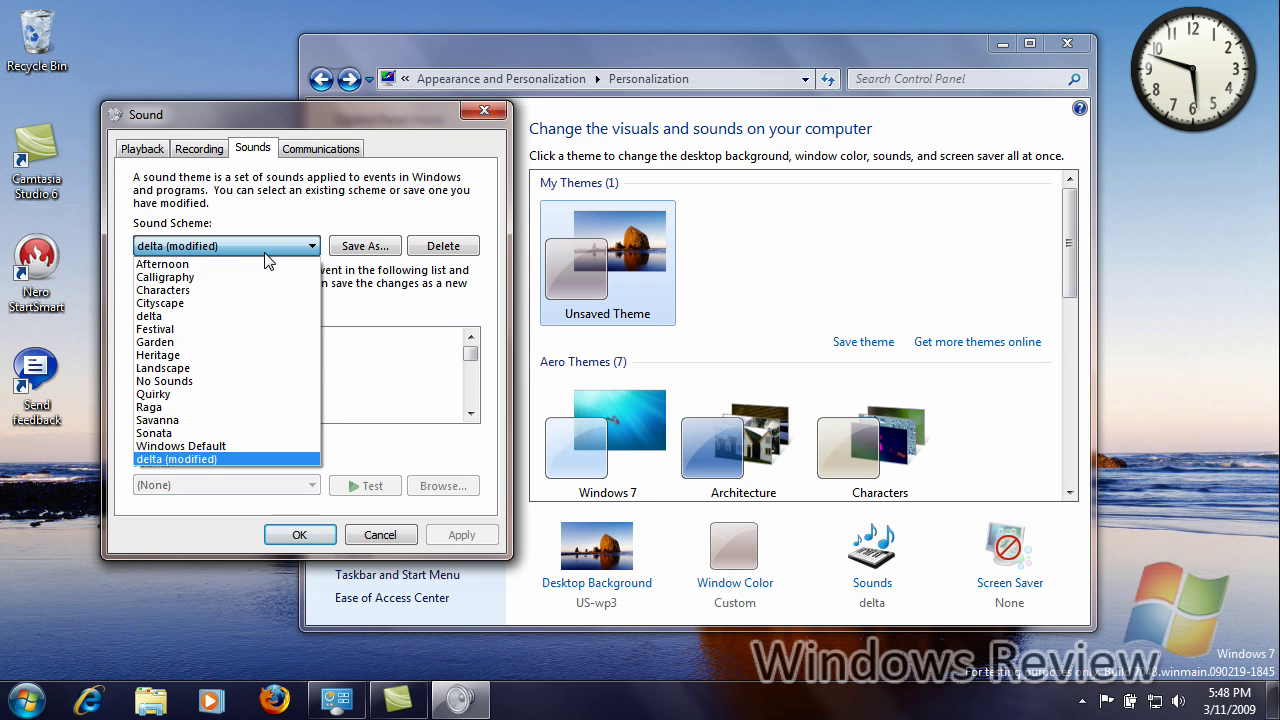
pyautogui.click(306, 446)
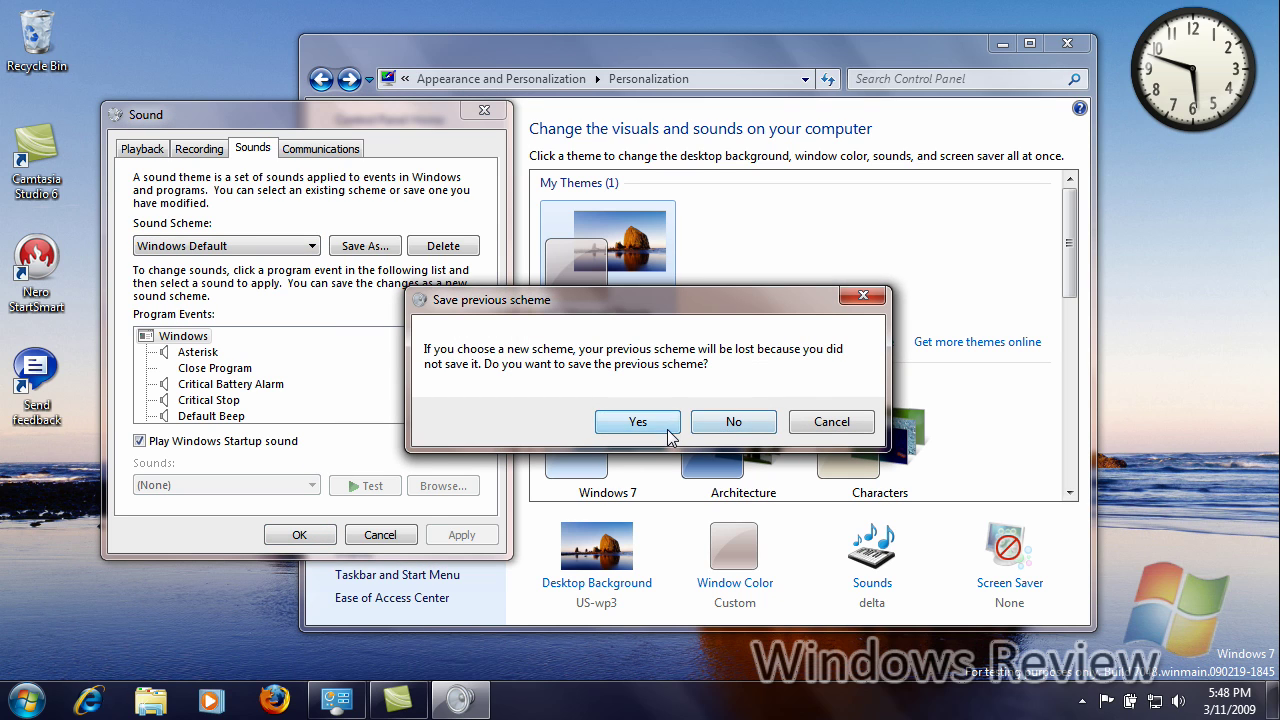
pyautogui.click(731, 422)
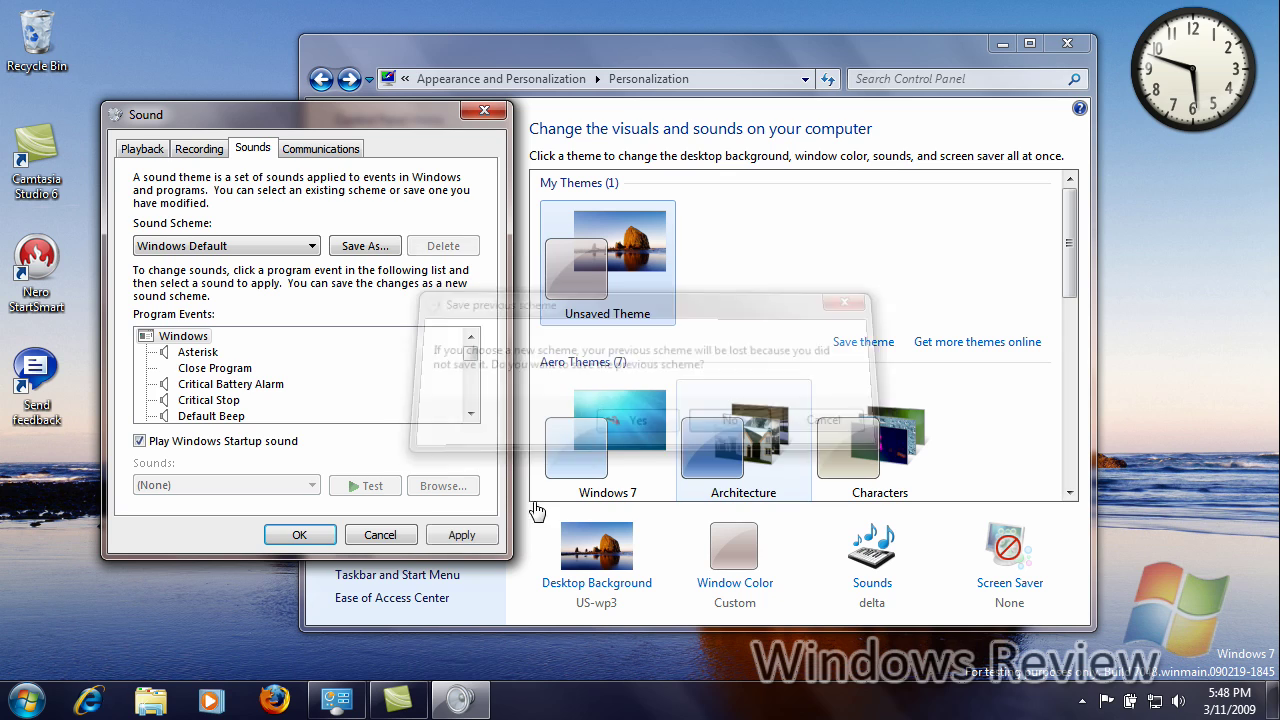
pyautogui.click(441, 540)
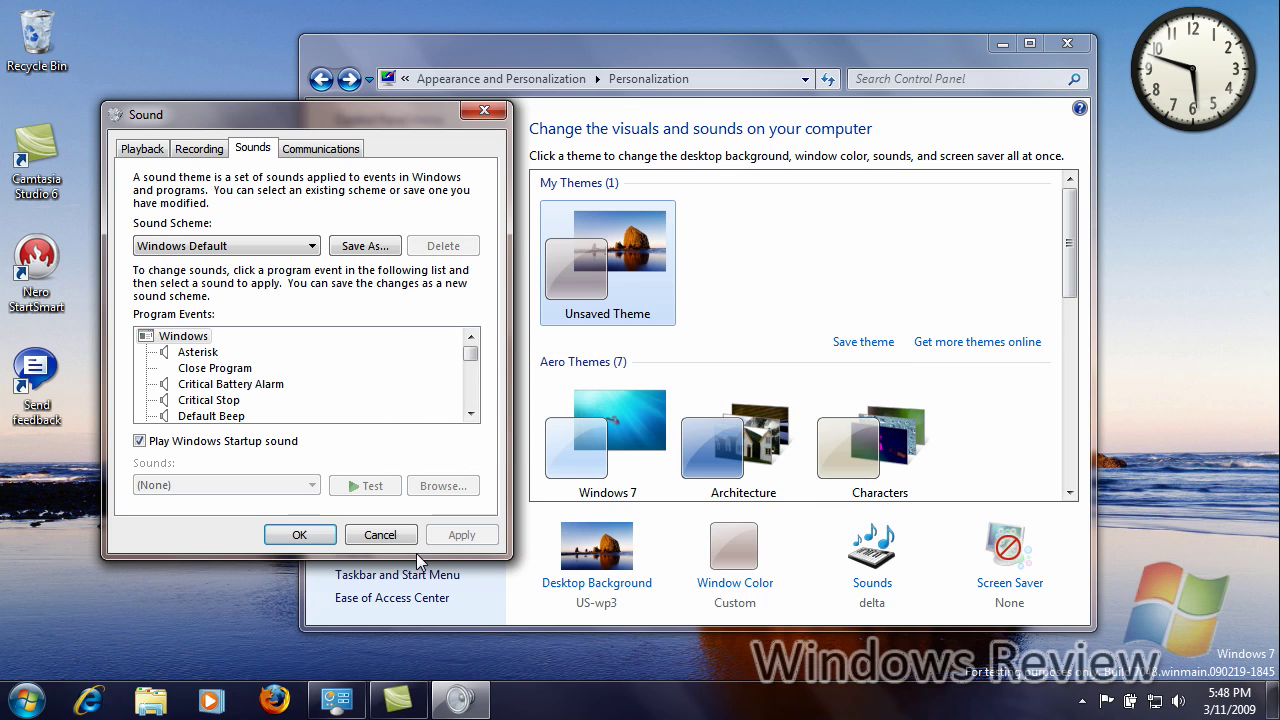
pyautogui.click(299, 535)
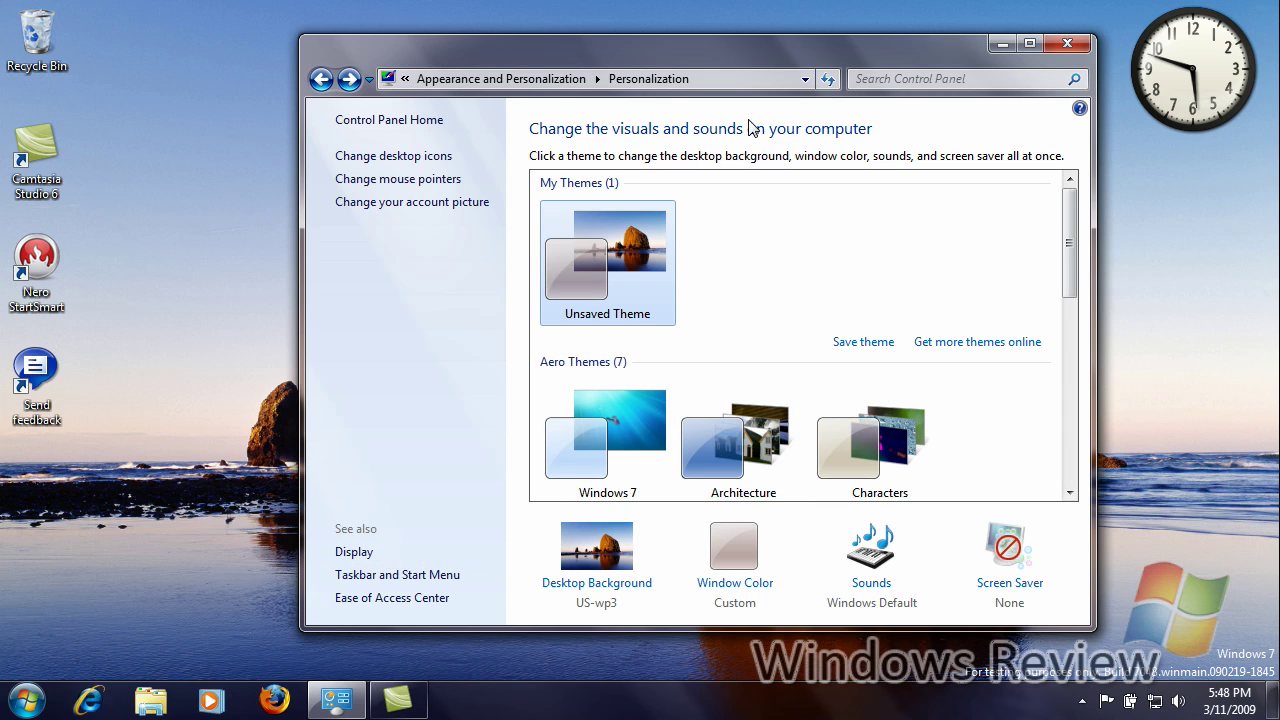
# - Close Personalization and open Control Panel from the Start menu
pyautogui.click(1066, 44)
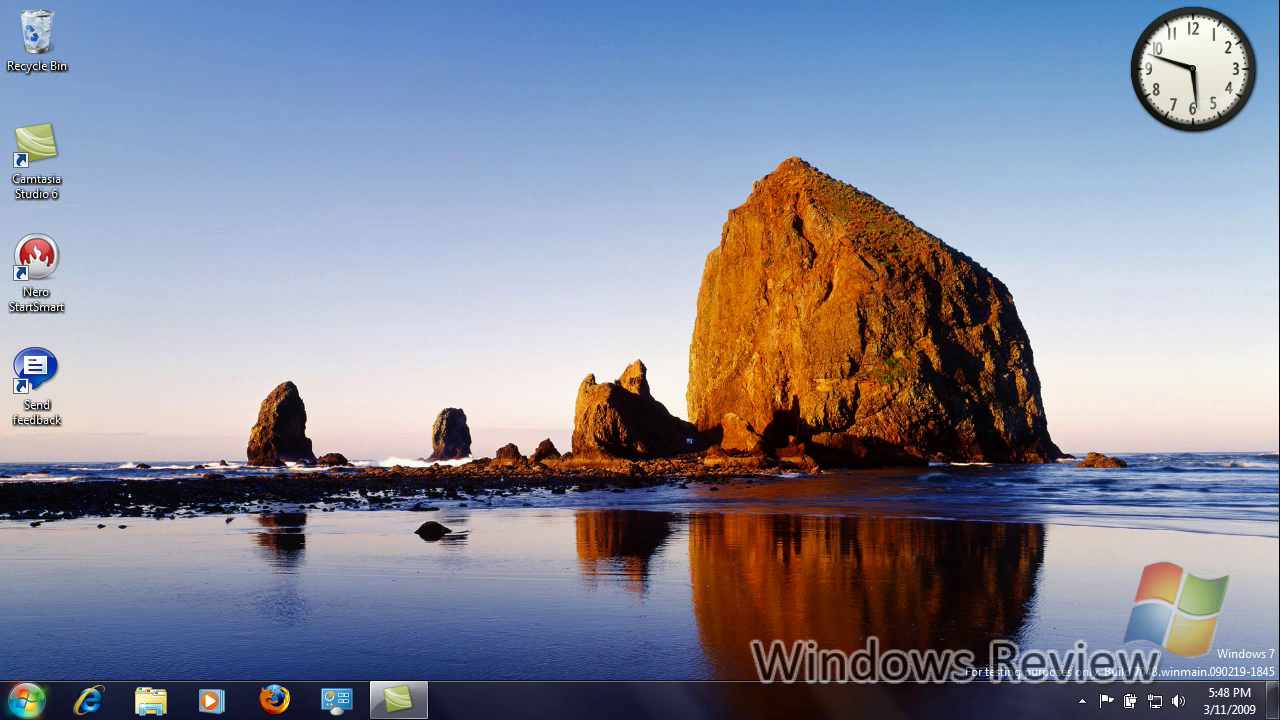
pyautogui.click(18, 708)
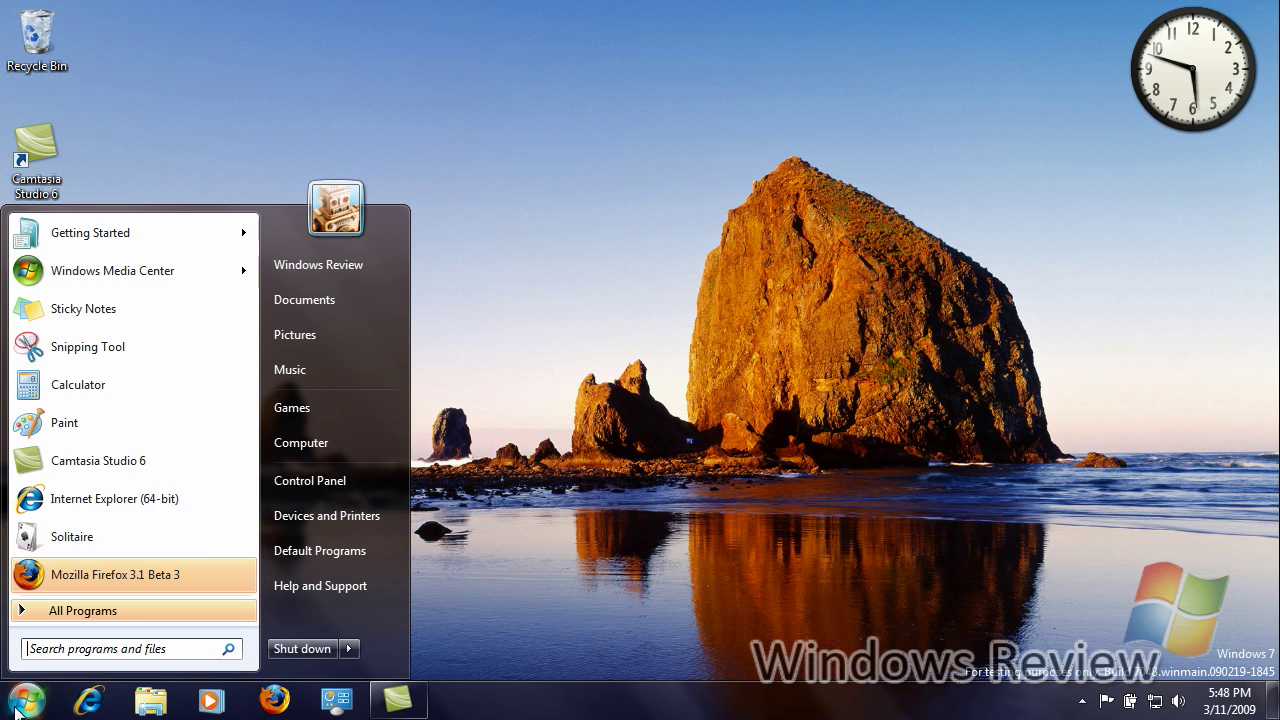
pyautogui.click(317, 466)
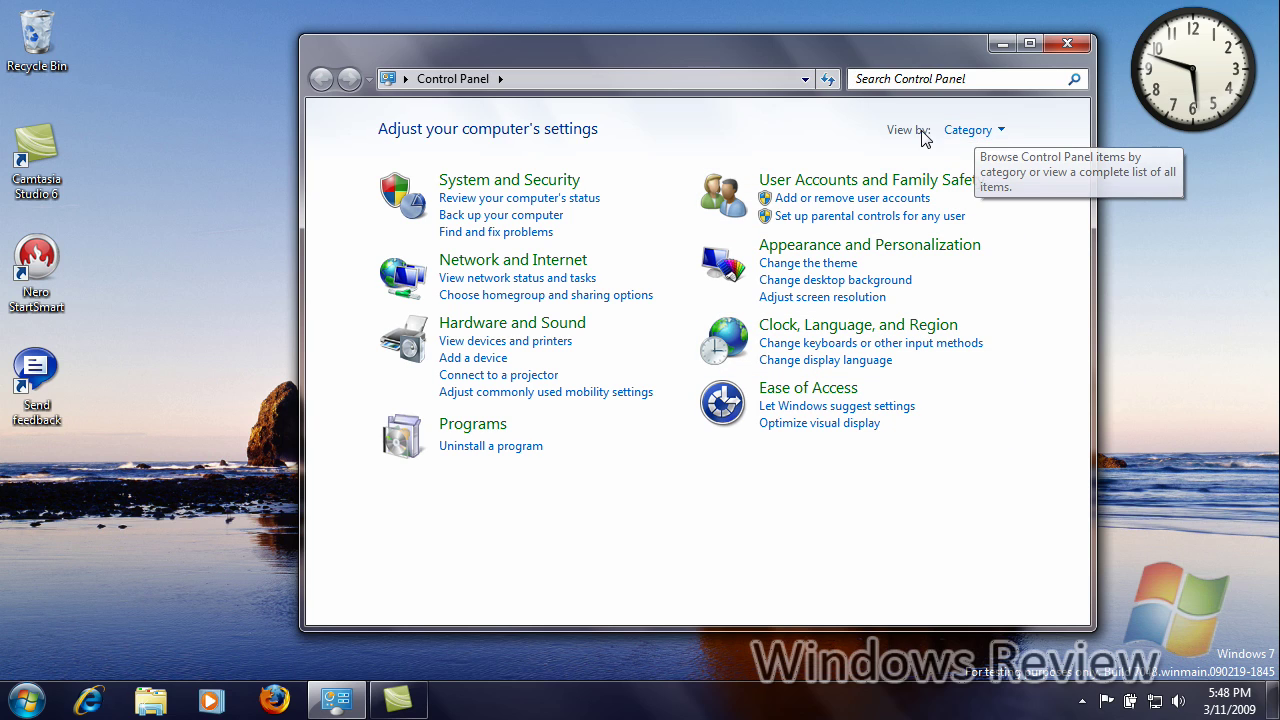
# - Cycle Control Panel through Large icons and Small icons back to Category view, then close it
pyautogui.click(994, 136)
pyautogui.click(1008, 189)
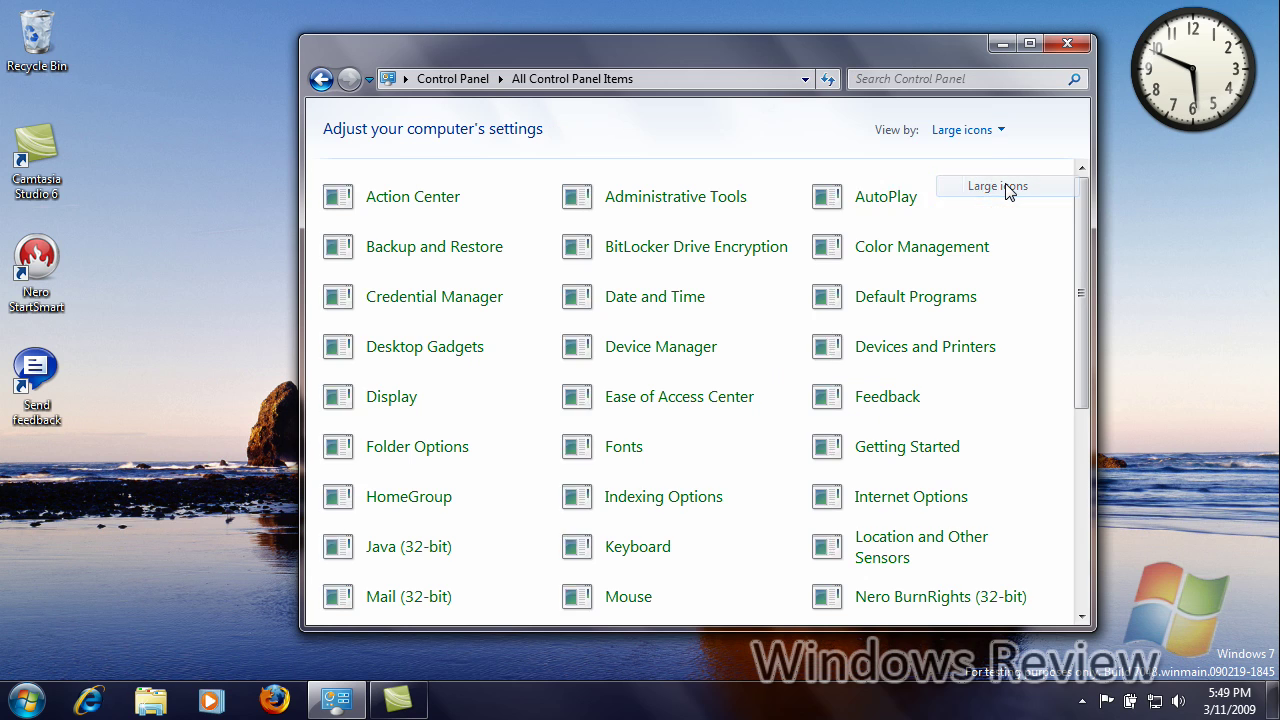
pyautogui.click(990, 133)
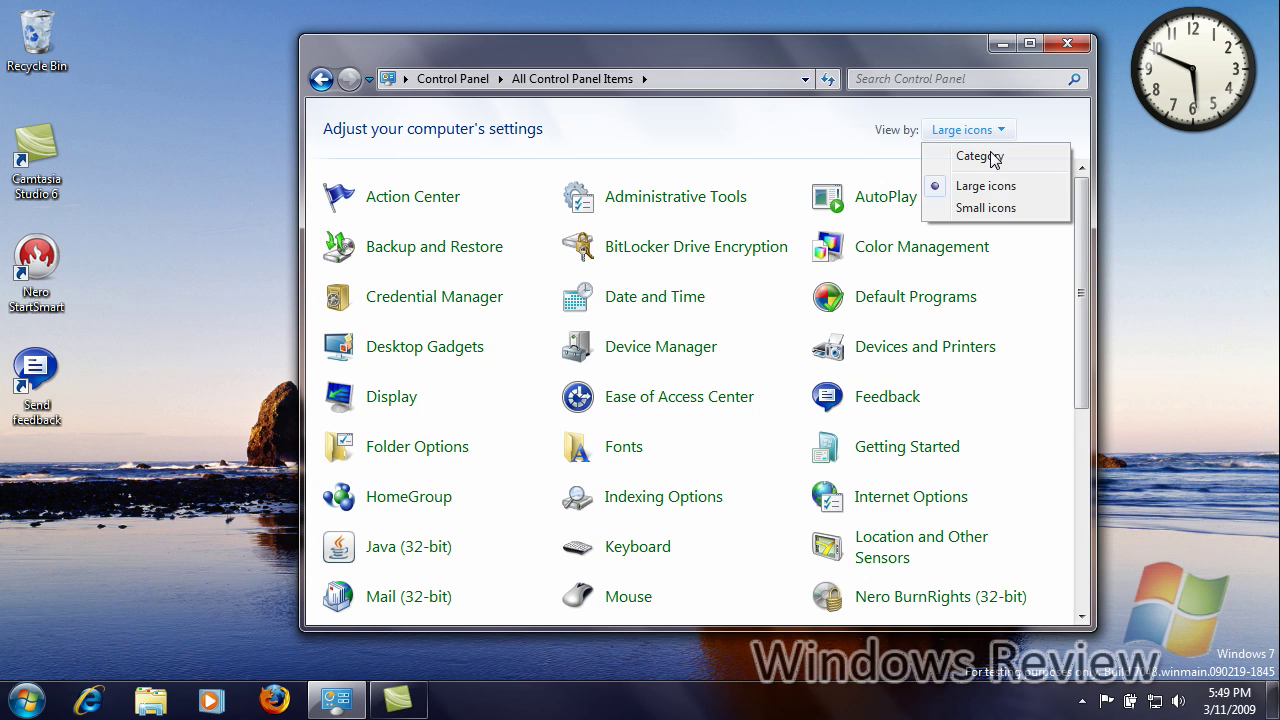
pyautogui.click(1000, 207)
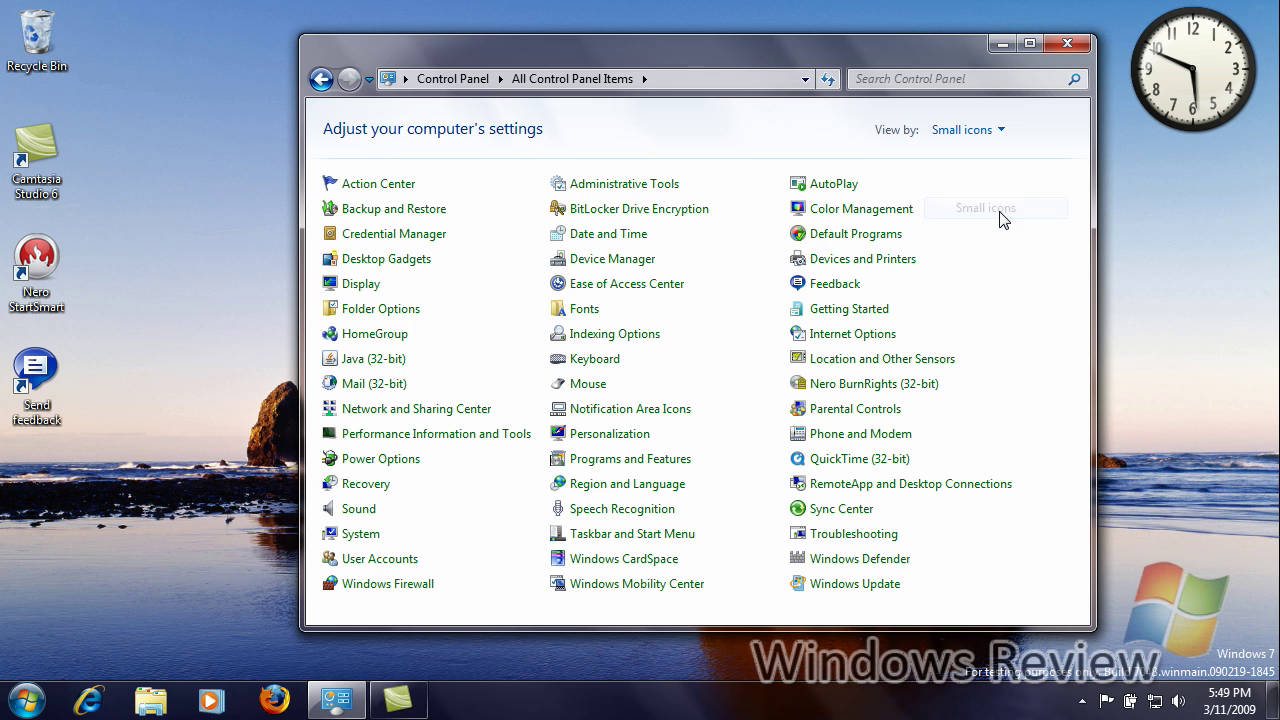
pyautogui.click(970, 132)
pyautogui.click(984, 157)
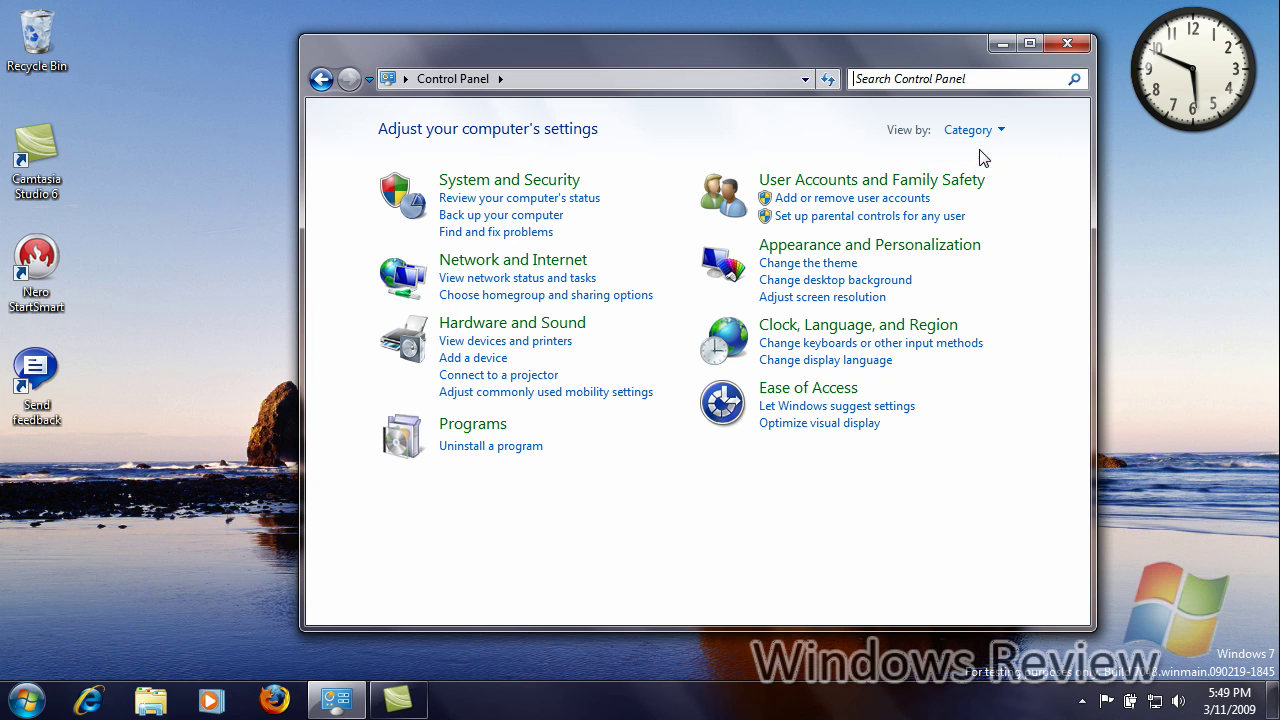
pyautogui.click(1066, 43)
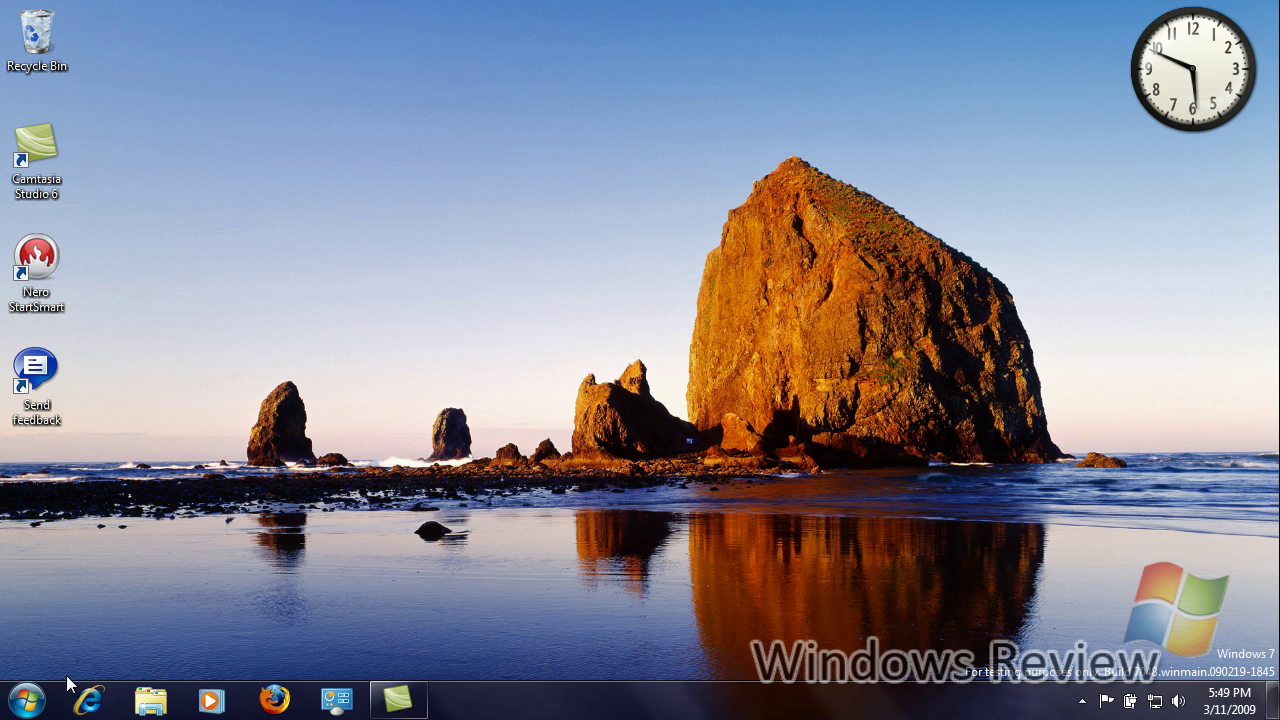
# - Search 'uac' and set UAC to notify only on program changes, without dimming the desktop
pyautogui.click(27, 702)
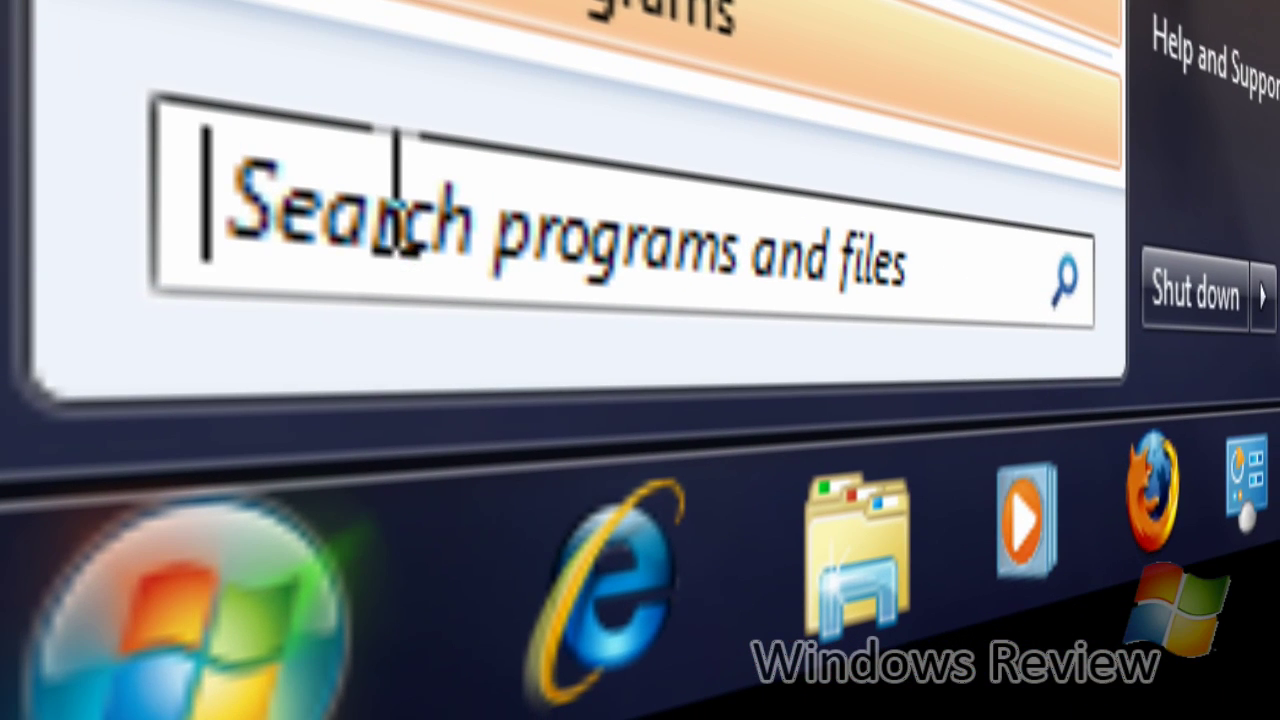
pyautogui.write('uac')
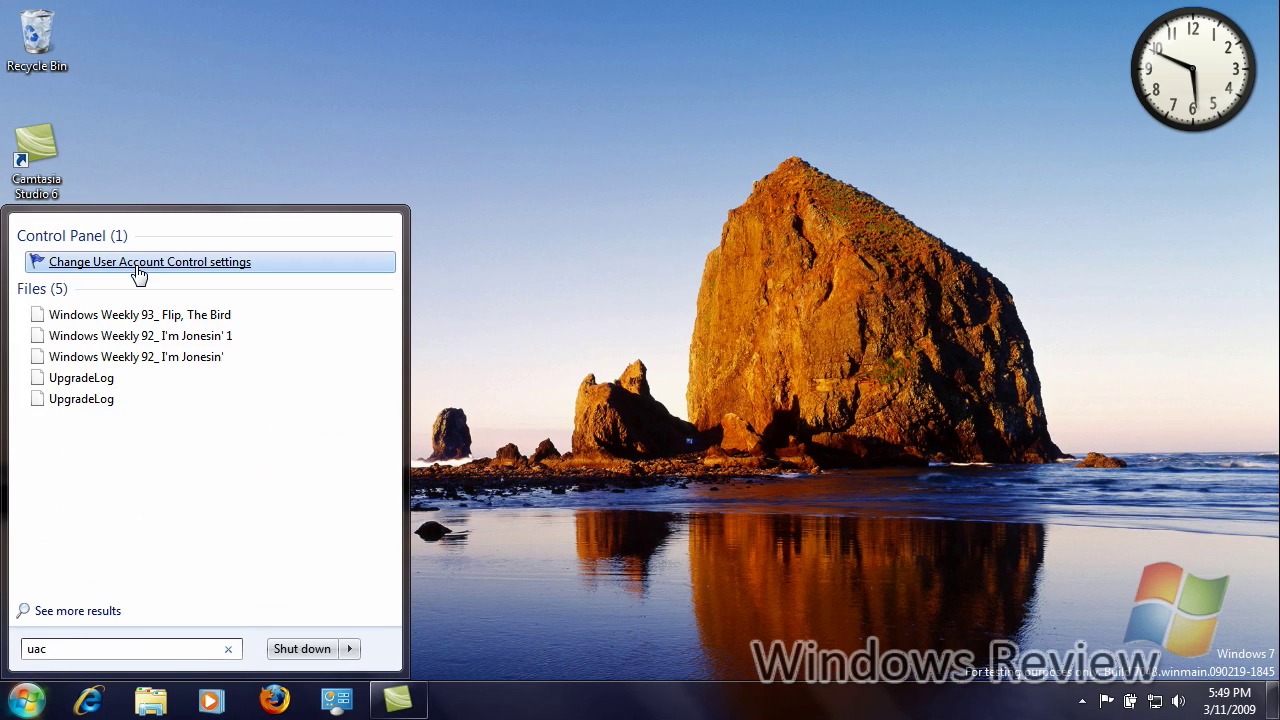
pyautogui.click(135, 265)
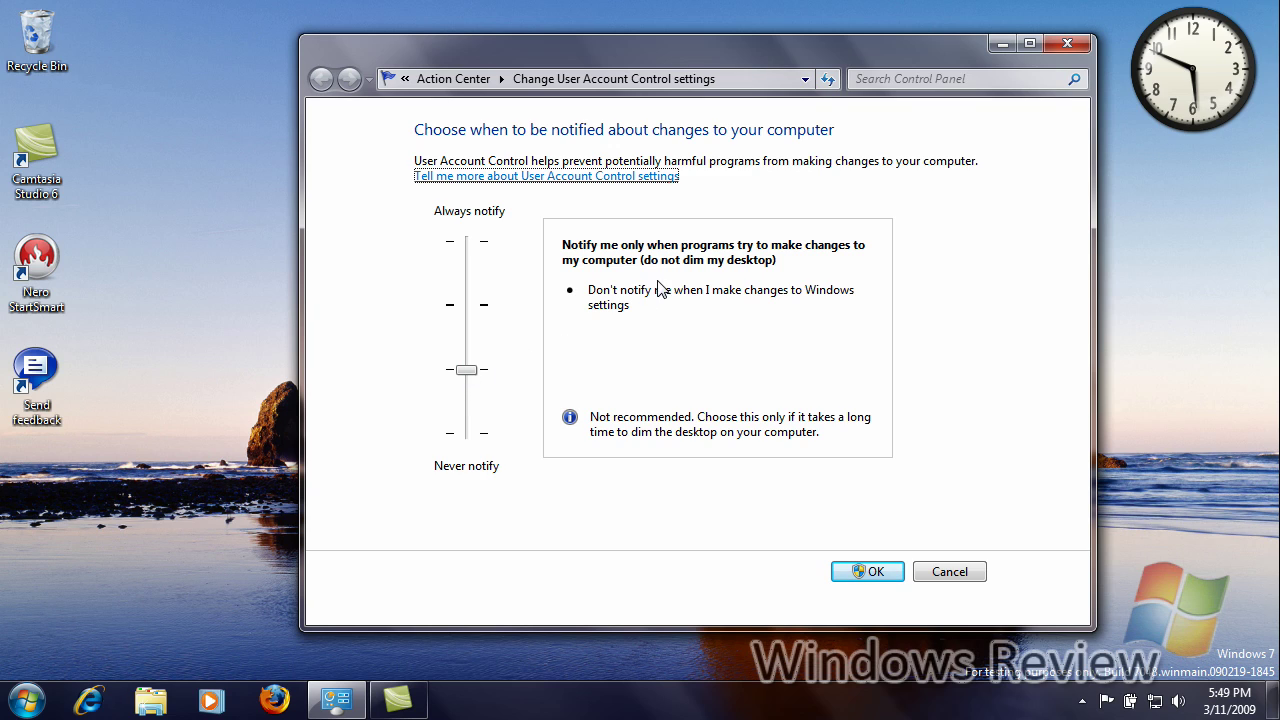
pyautogui.click(895, 571)
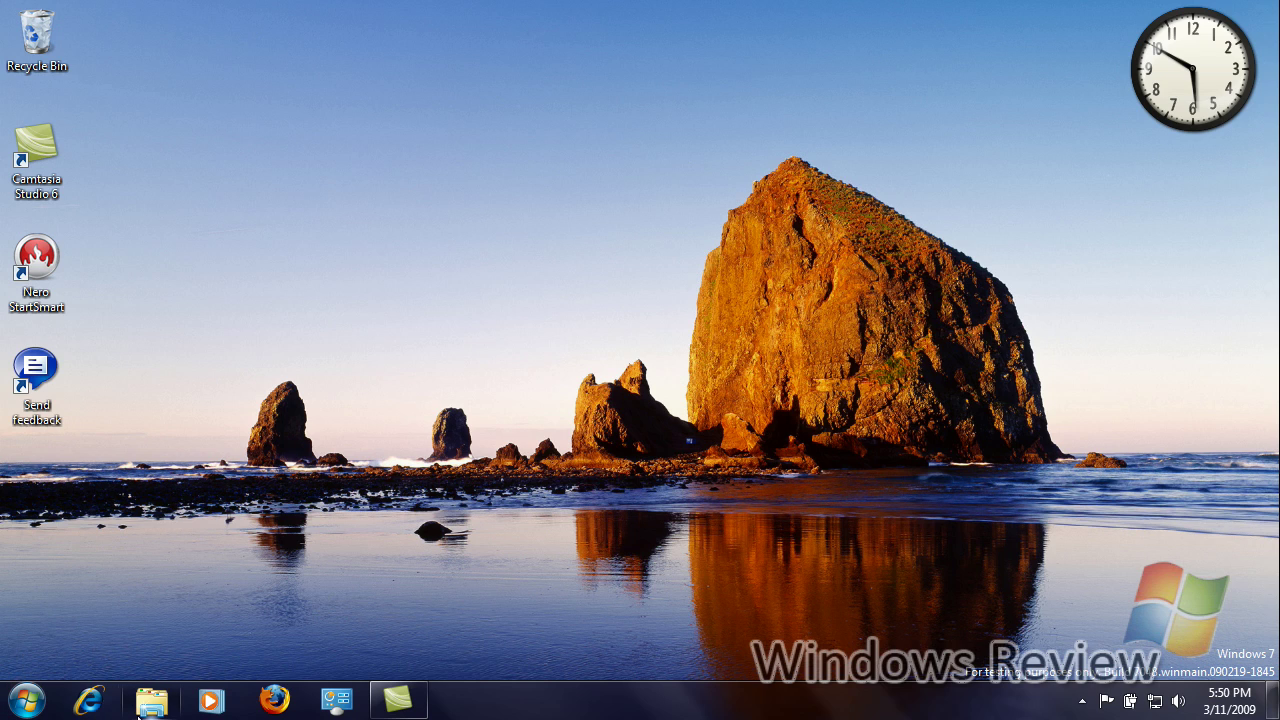
# - Open Libraries, then Documents and Pictures in separate windows via the Explorer jump list
pyautogui.click(150, 703)
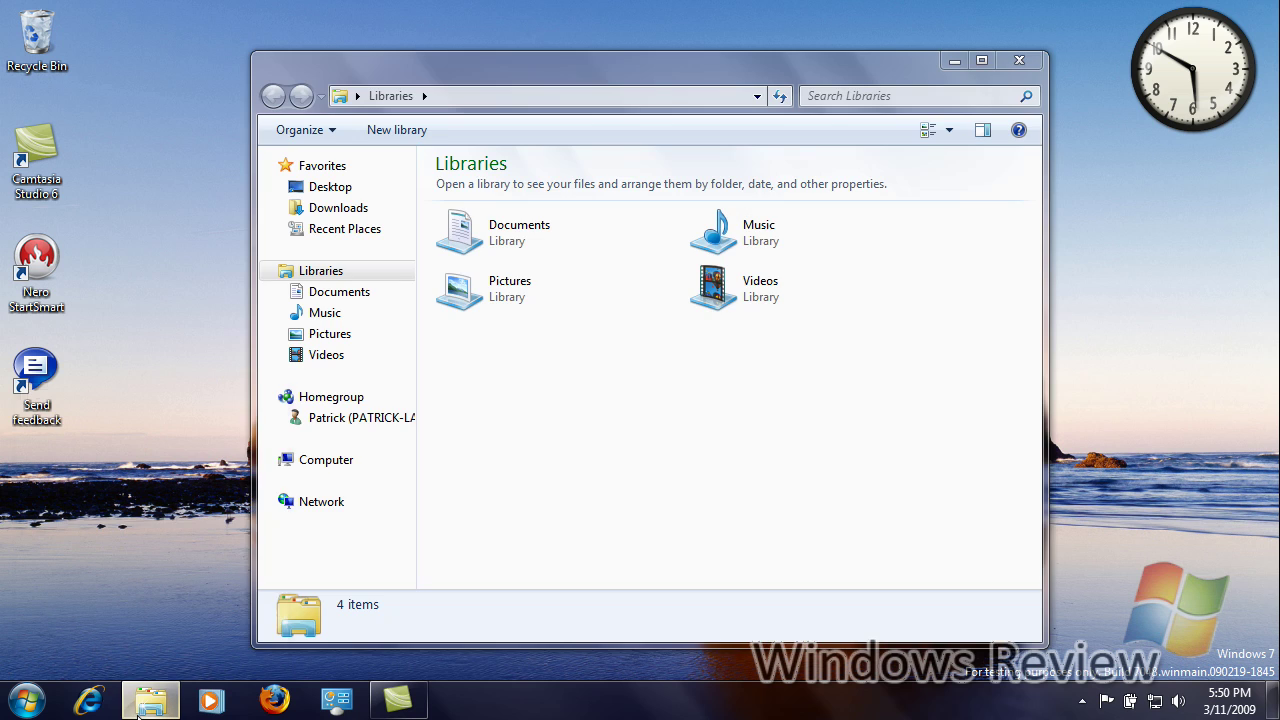
pyautogui.rightClick(150, 703)
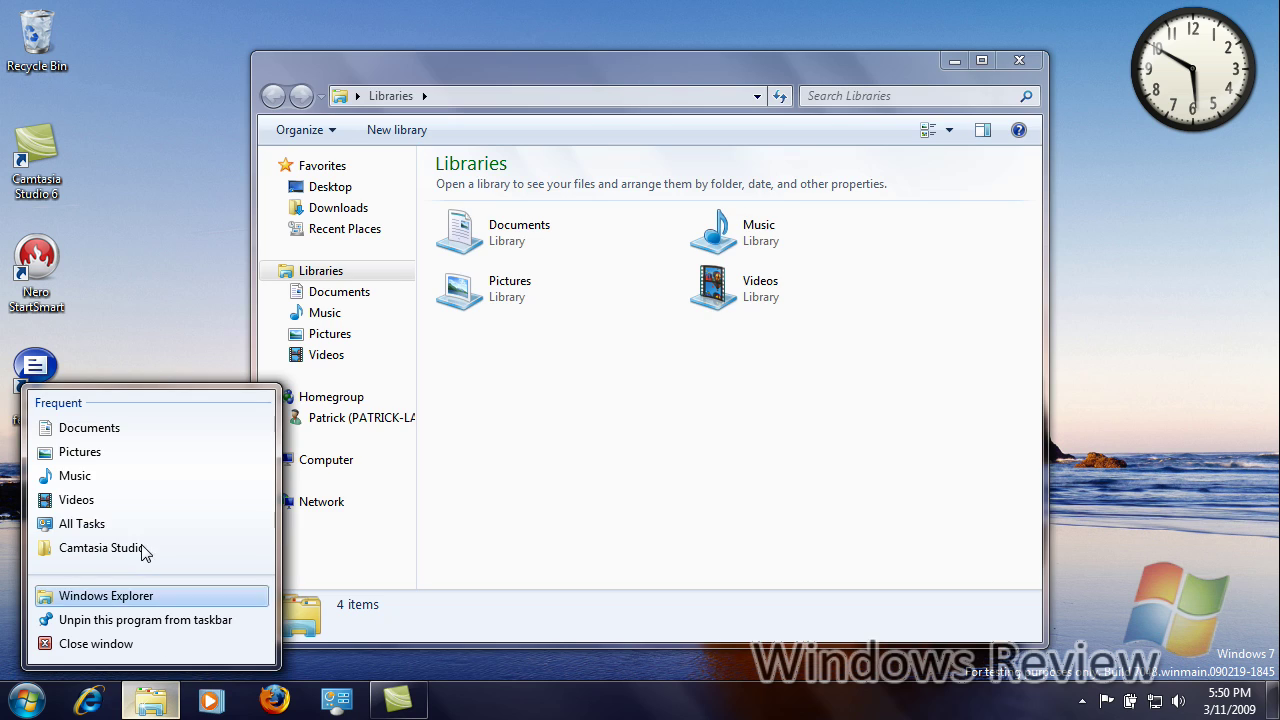
pyautogui.click(122, 438)
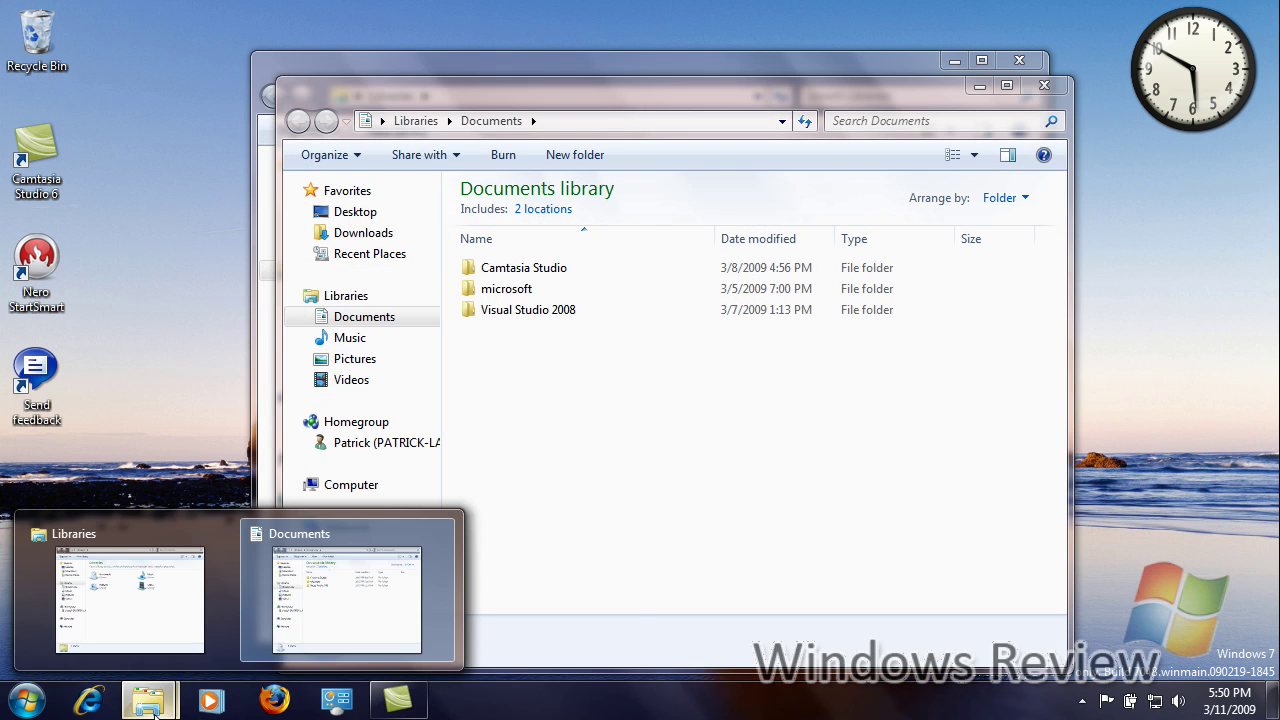
pyautogui.rightClick(150, 700)
pyautogui.click(80, 455)
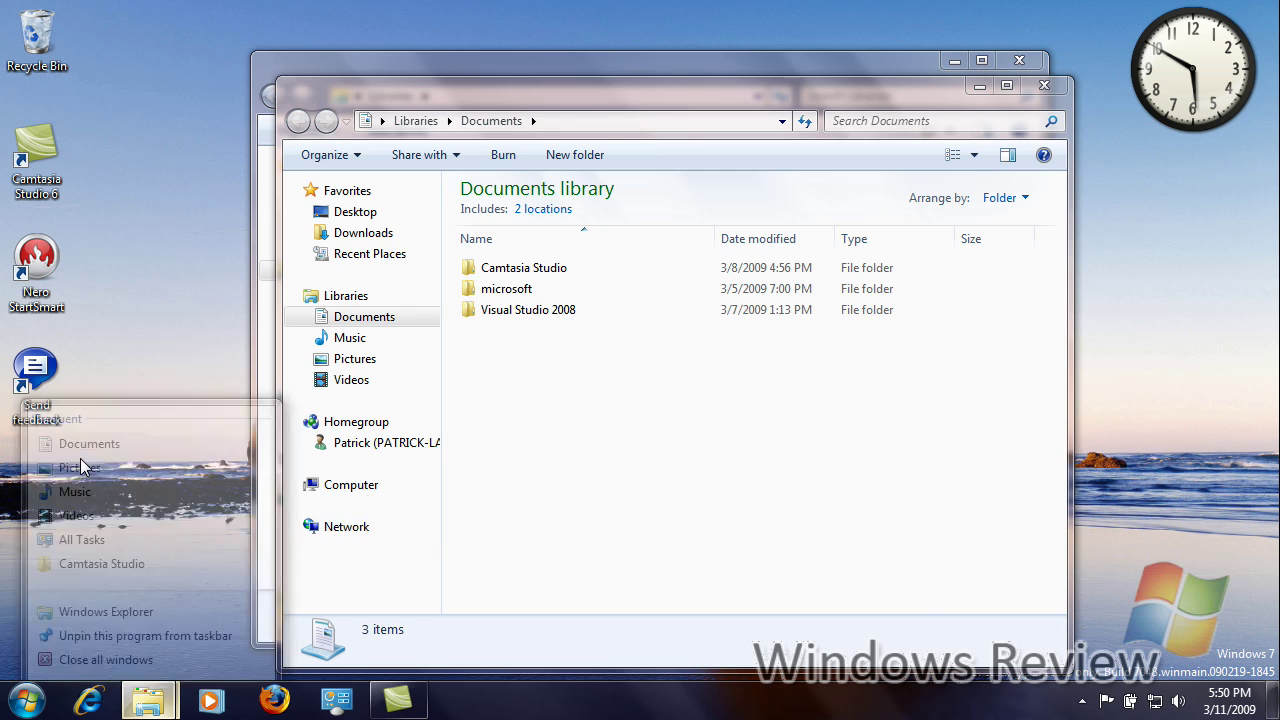
# - Launch Internet Explorer on MSN.com in a restored window, declining to make it default browser
pyautogui.rightClick(148, 700)
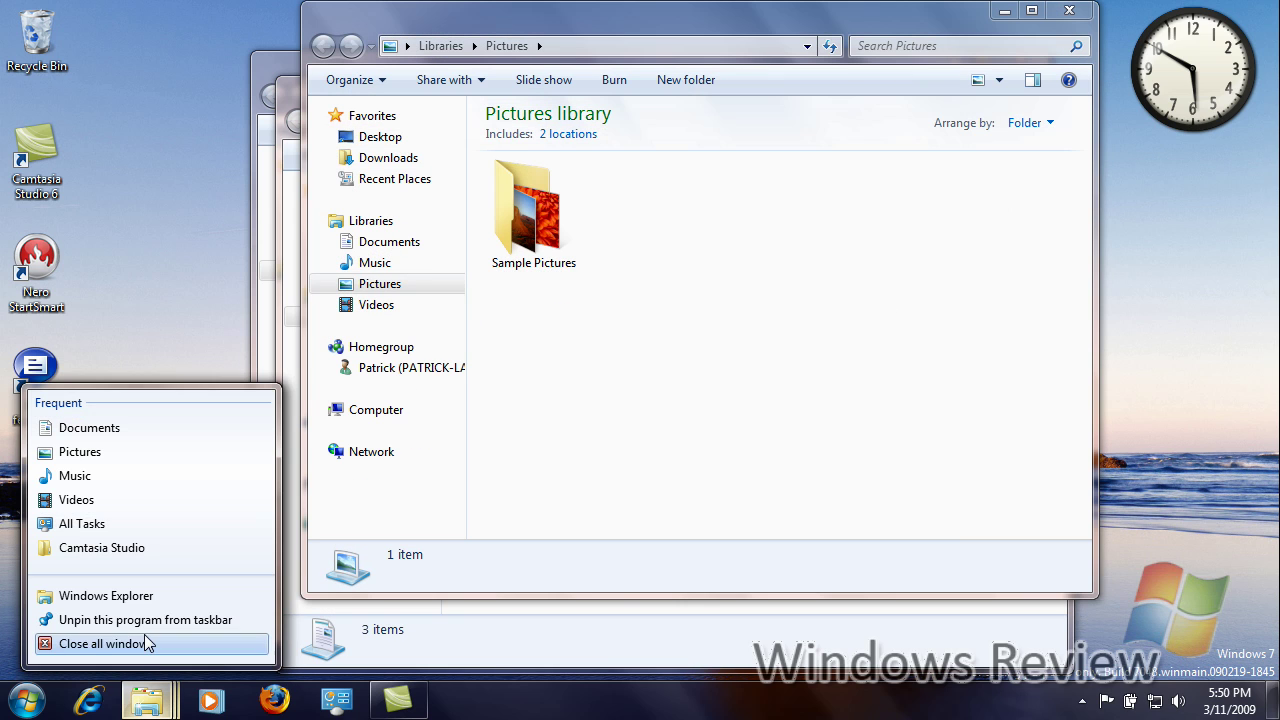
pyautogui.click(88, 700)
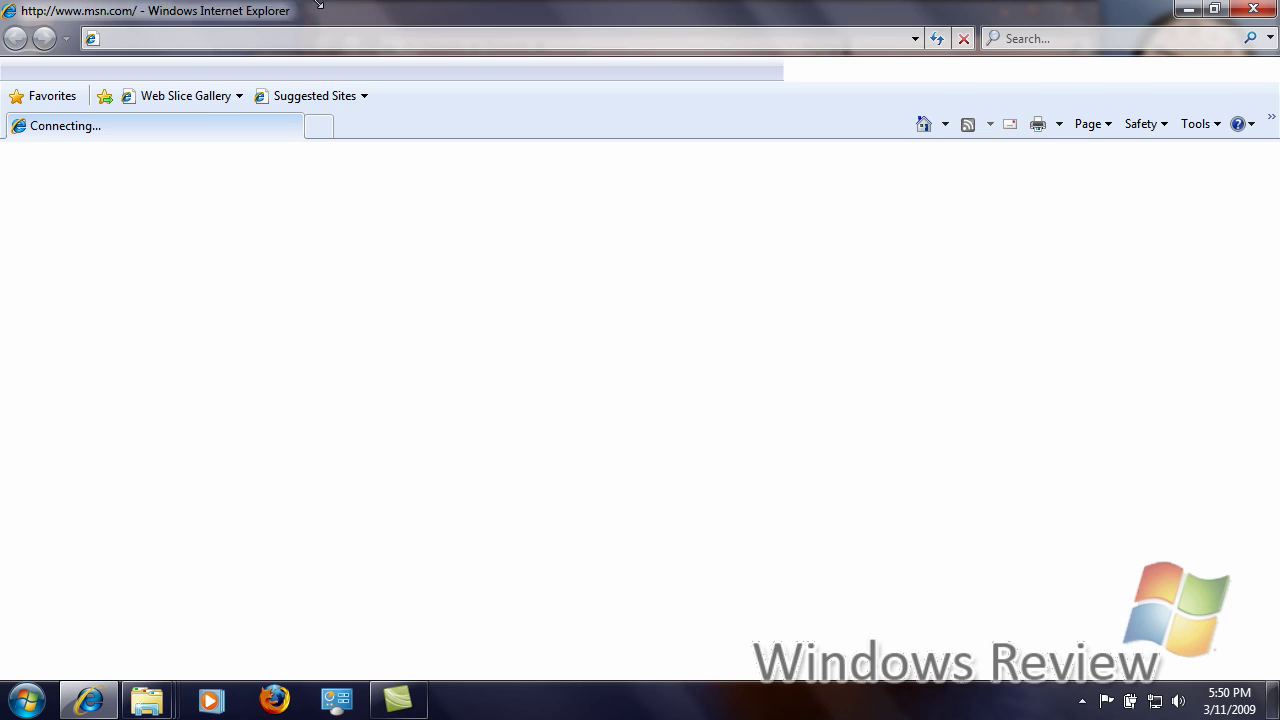
pyautogui.doubleClick(317, 8)
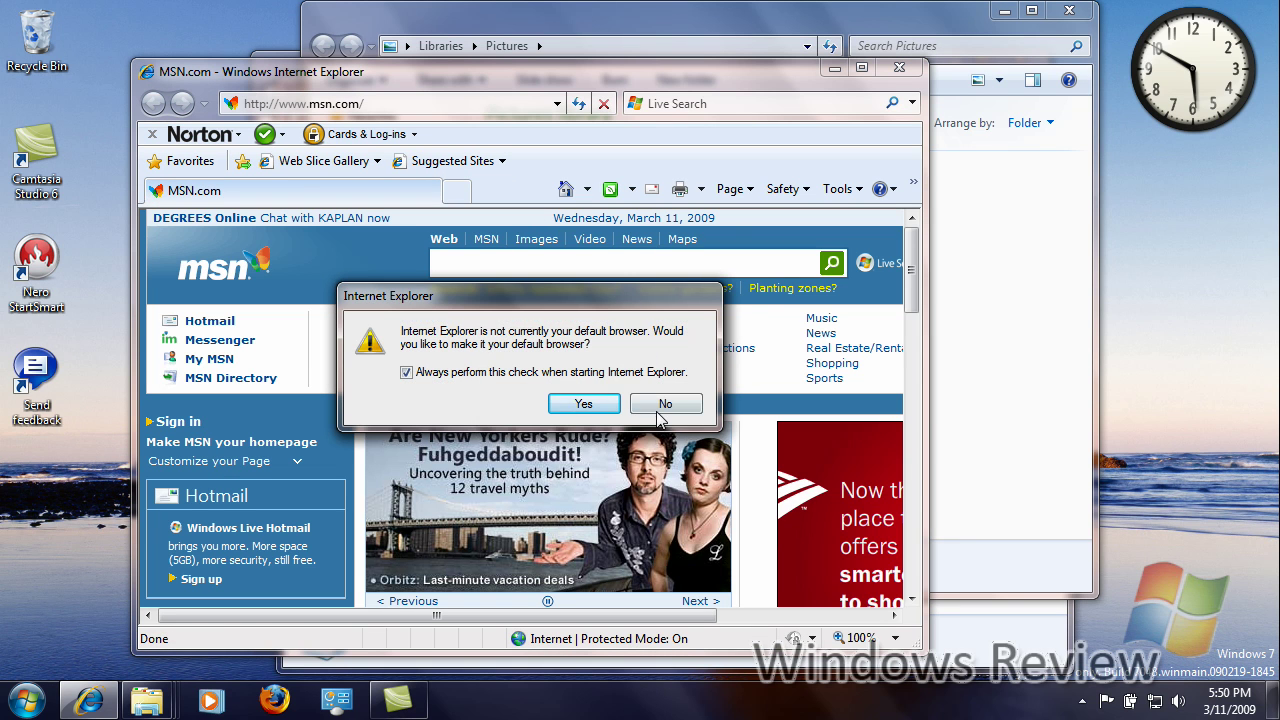
pyautogui.click(659, 410)
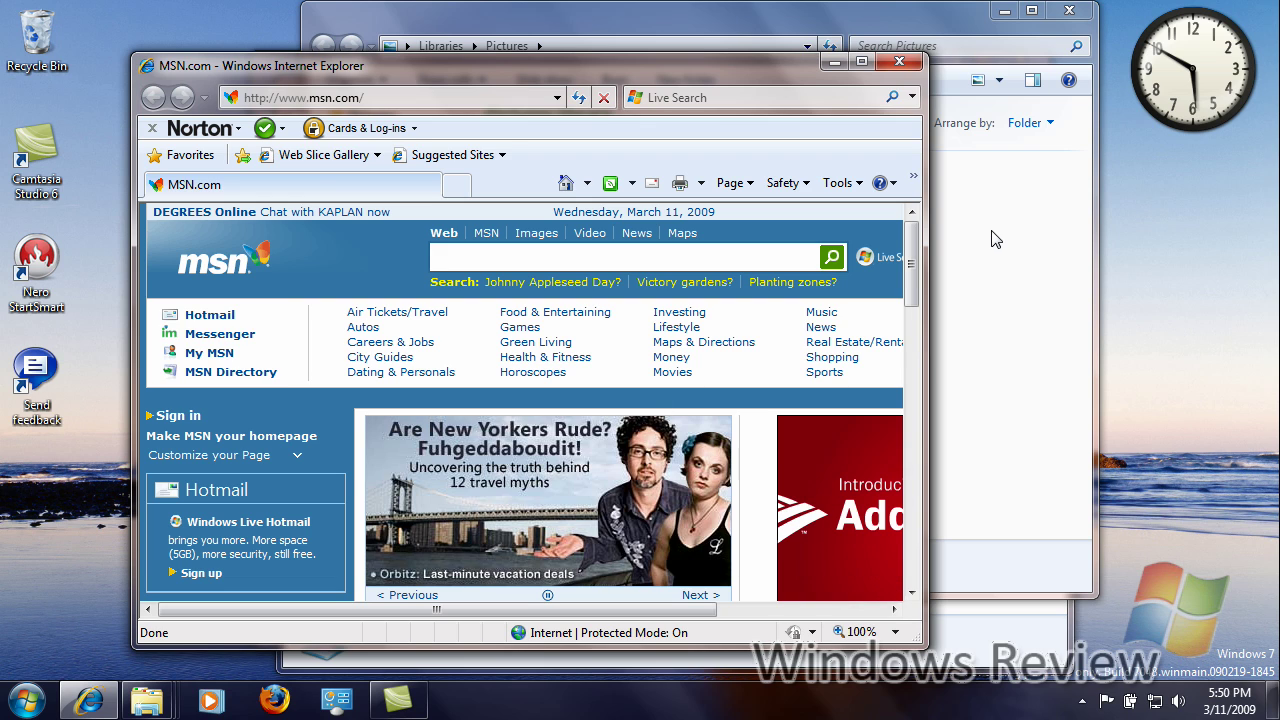
pyautogui.hotkey('alt', 'Tab')
pyautogui.hotkey('alt', 'Tab')
pyautogui.hotkey('alt', 'Tab')
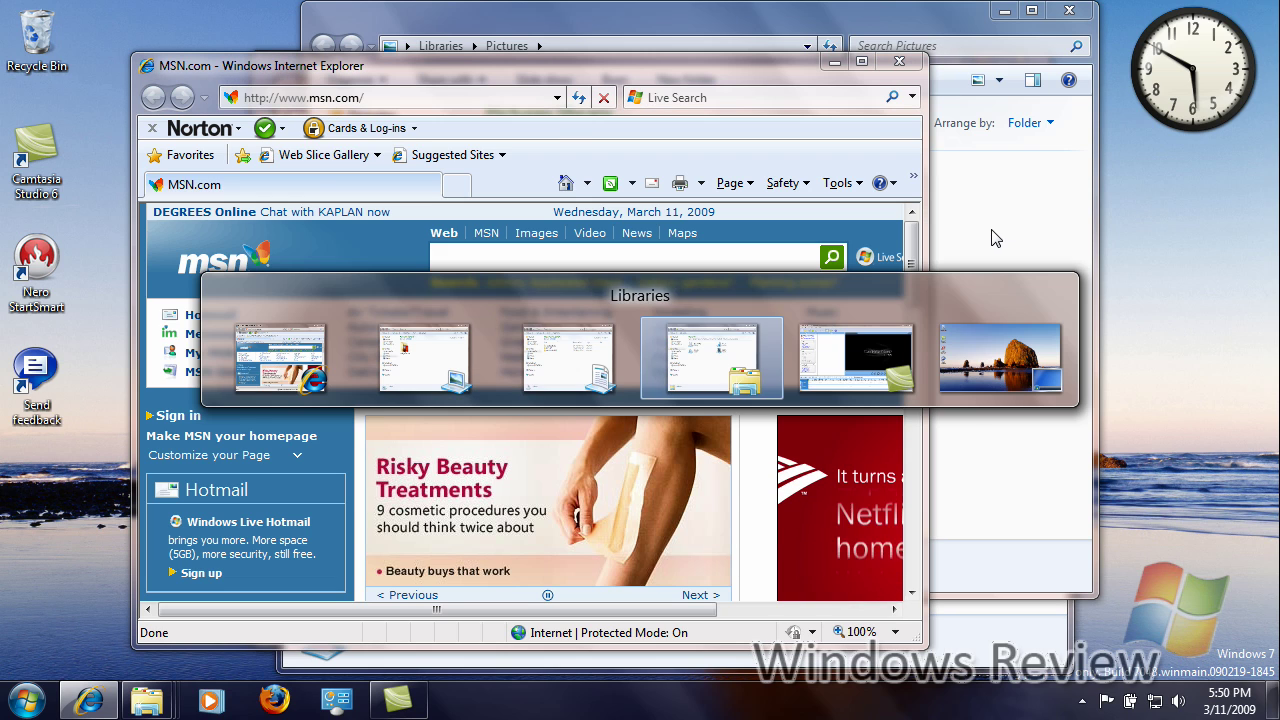
pyautogui.hotkey('alt', 'Tab')
pyautogui.hotkey('alt', 'Tab')
pyautogui.hotkey('alt', 'Tab')
pyautogui.hotkey('alt', 'Tab')
pyautogui.hotkey('alt', 'Tab')
pyautogui.hotkey('alt', 'Tab')
pyautogui.hotkey('alt', 'Tab')
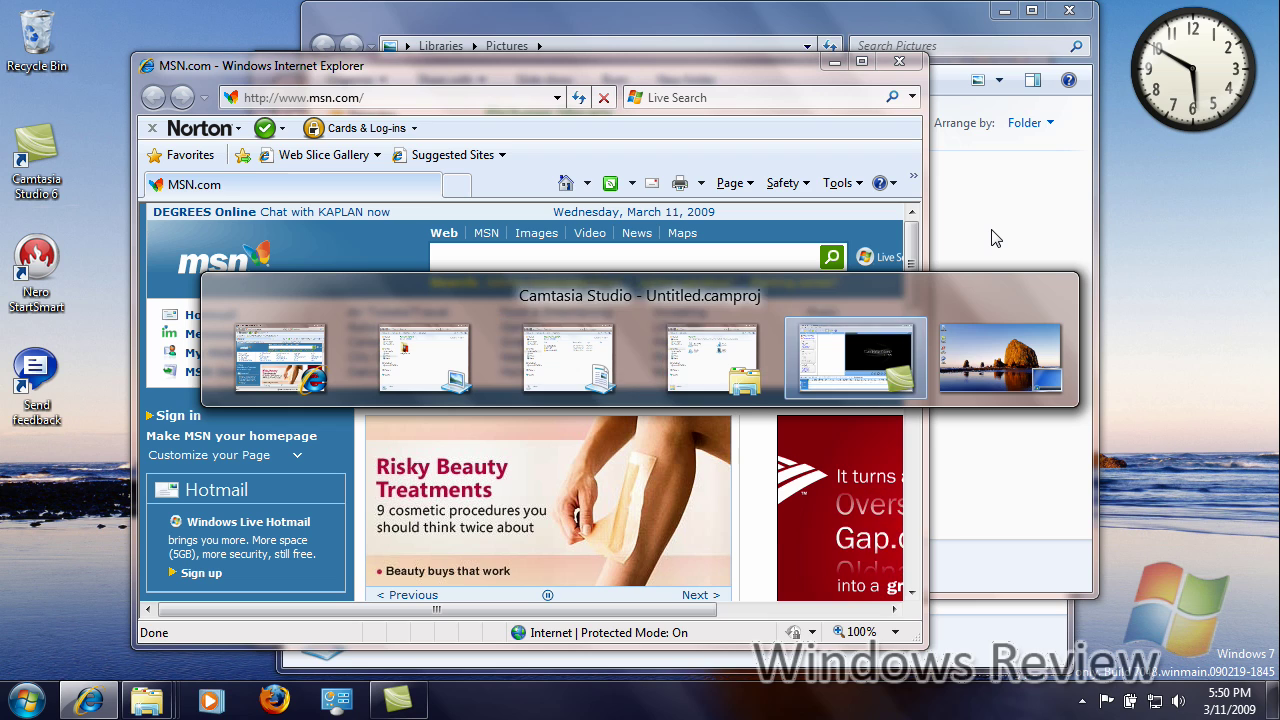
pyautogui.hotkey('alt', 'Tab')
pyautogui.hotkey('alt', 'Tab')
pyautogui.hotkey('alt', 'Tab')
pyautogui.hotkey('alt', 'Tab')
pyautogui.hotkey('alt', 'Tab')
pyautogui.hotkey('alt', 'Tab')
pyautogui.hotkey('alt', 'Tab')
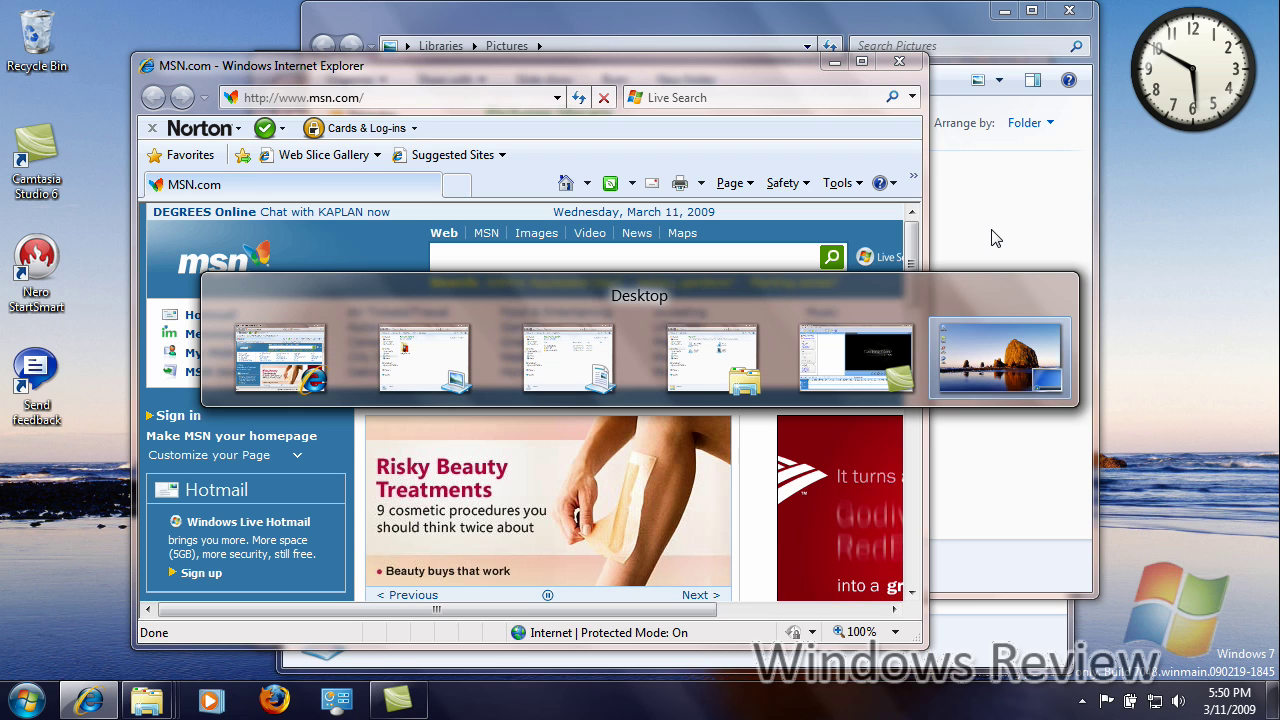
pyautogui.hotkey('alt', 'Tab')
pyautogui.hotkey('alt', 'Tab')
pyautogui.hotkey('alt', 'Tab')
pyautogui.hotkey('alt', 'Tab')
pyautogui.hotkey('alt', 'Tab')
pyautogui.hotkey('alt', 'Tab')
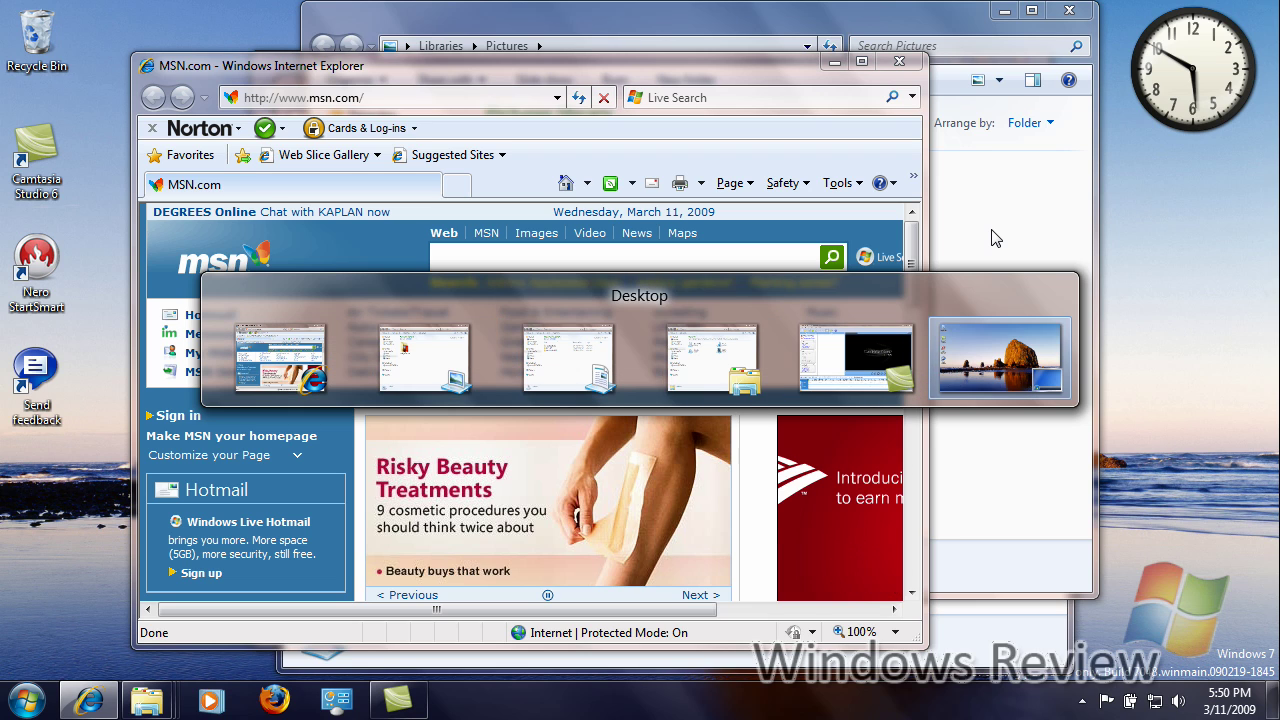
pyautogui.hotkey('alt', 'Tab')
pyautogui.hotkey('alt', 'Tab')
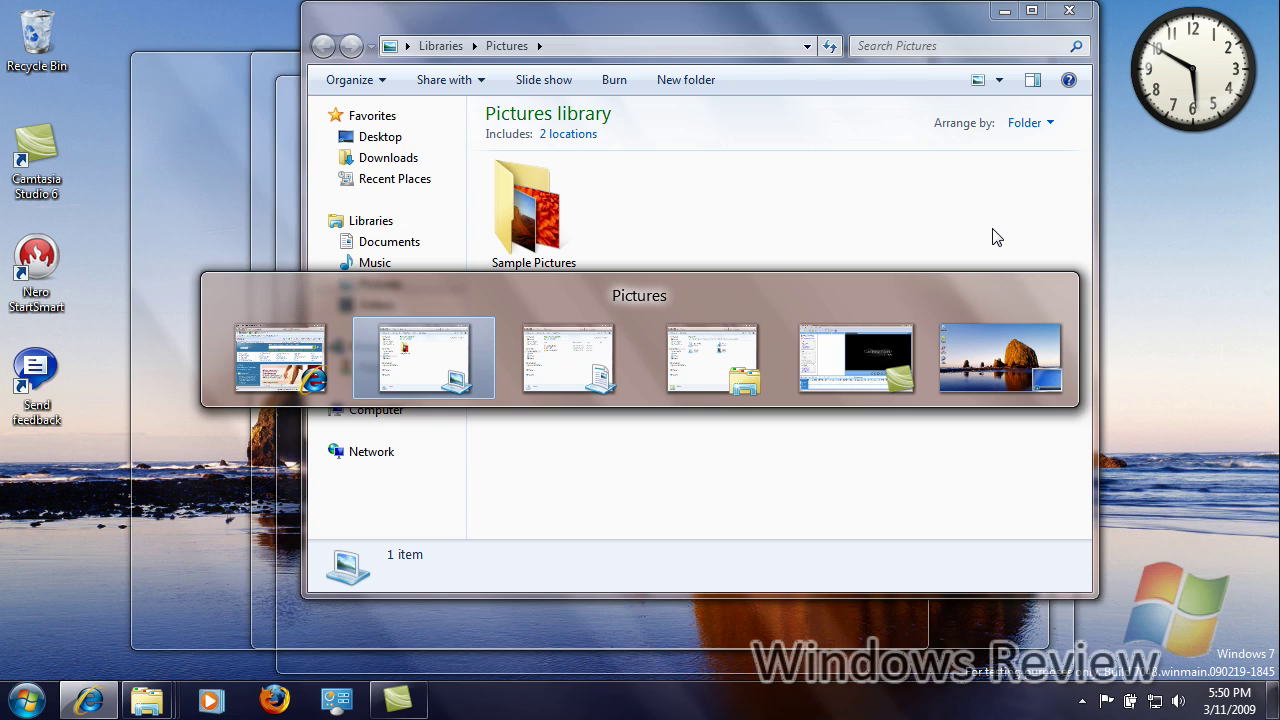
pyautogui.hotkey('alt', 'Tab')
pyautogui.hotkey('alt', 'Tab')
pyautogui.hotkey('alt', 'Tab')
pyautogui.hotkey('alt', 'Tab')
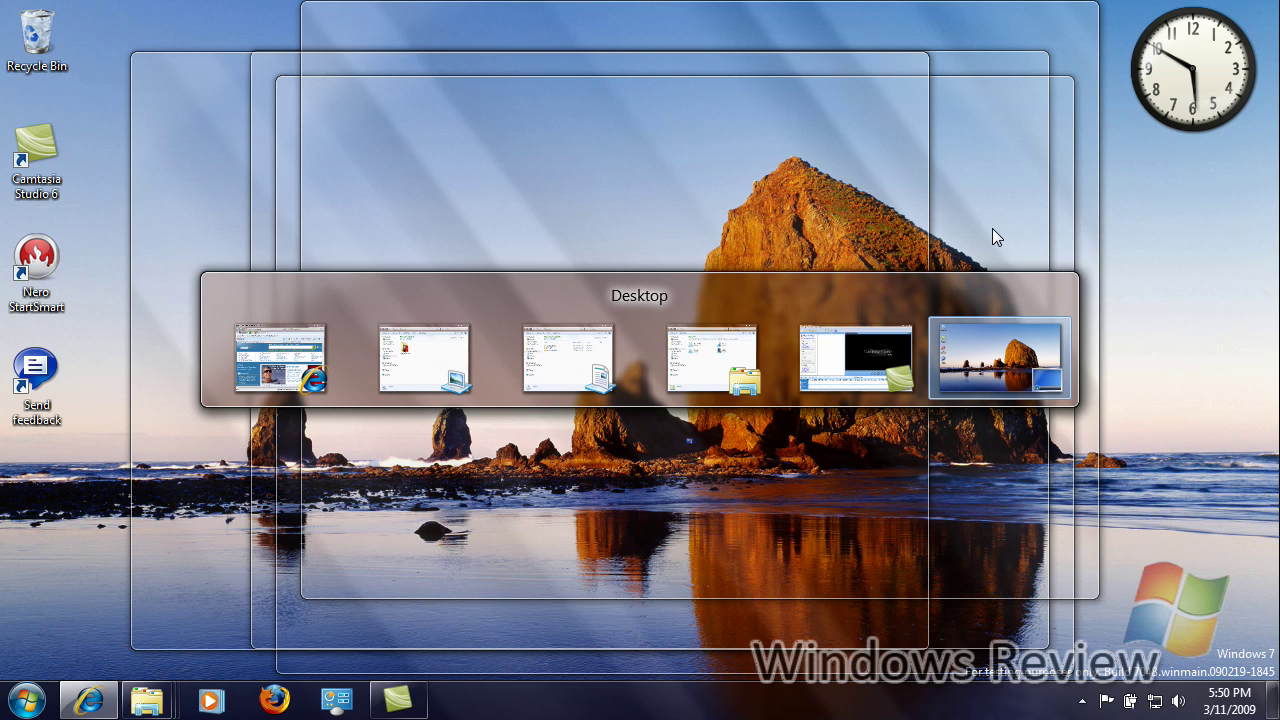
pyautogui.hotkey('alt', 'Tab')
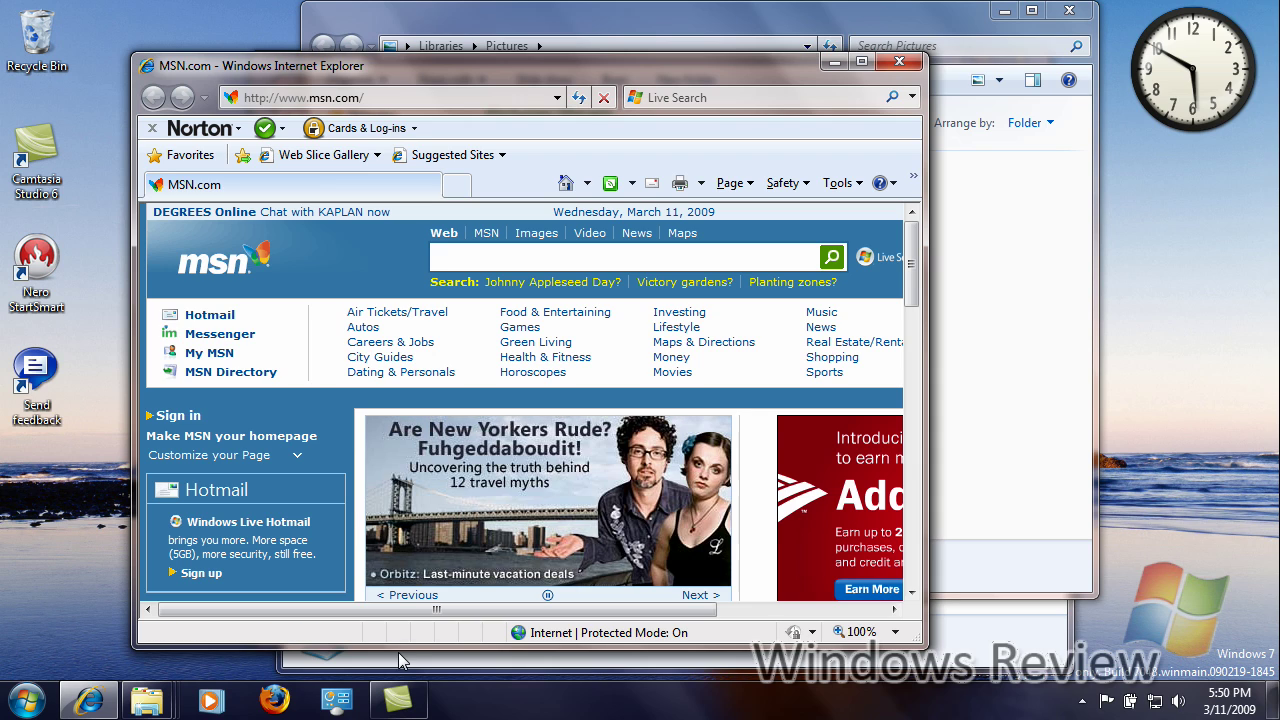
# - Preview the Explorer window thumbnails, then bring Internet Explorer forward and close it
pyautogui.moveTo(180, 697)
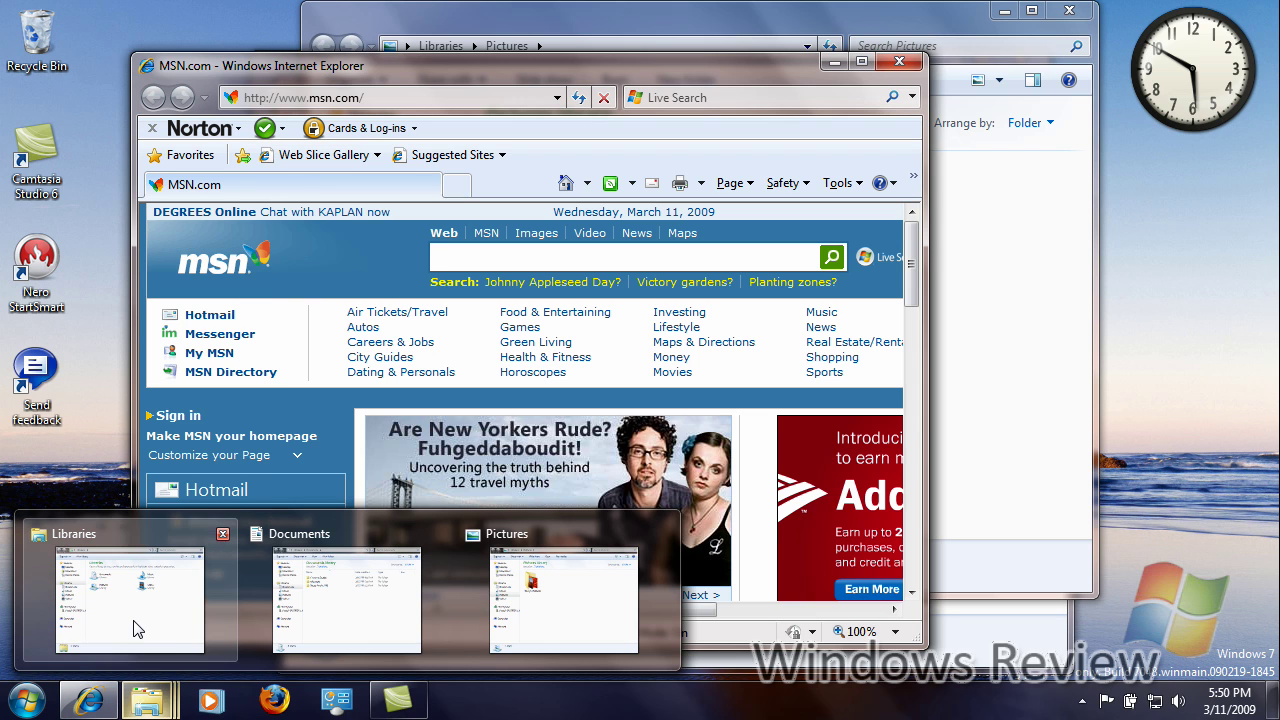
pyautogui.moveTo(142, 625)
pyautogui.moveTo(286, 612)
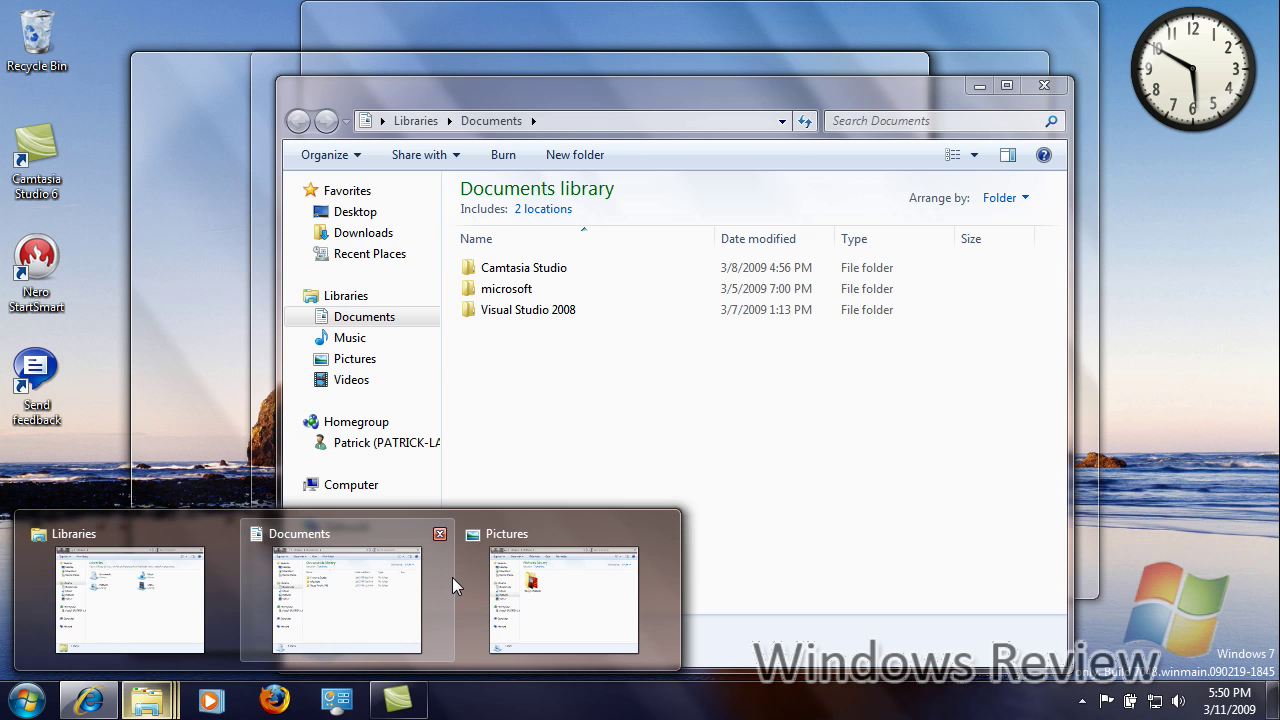
pyautogui.moveTo(507, 590)
pyautogui.moveTo(186, 622)
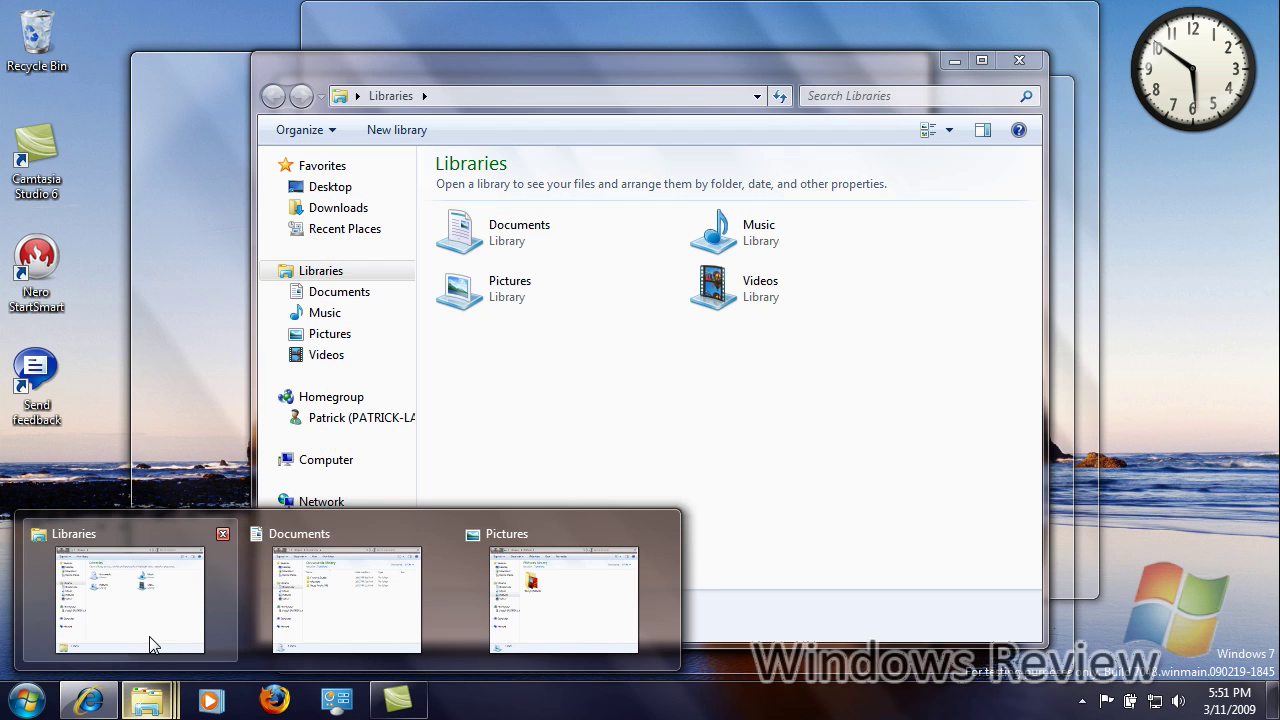
pyautogui.click(105, 692)
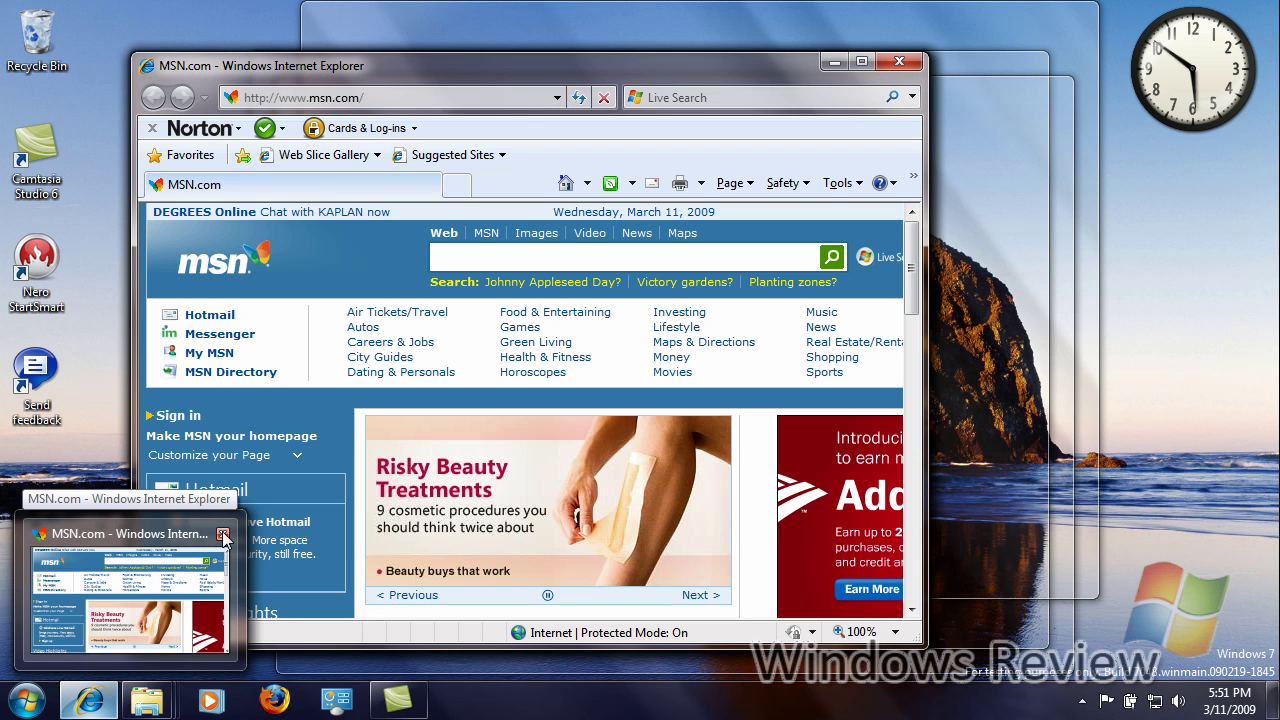
pyautogui.click(222, 536)
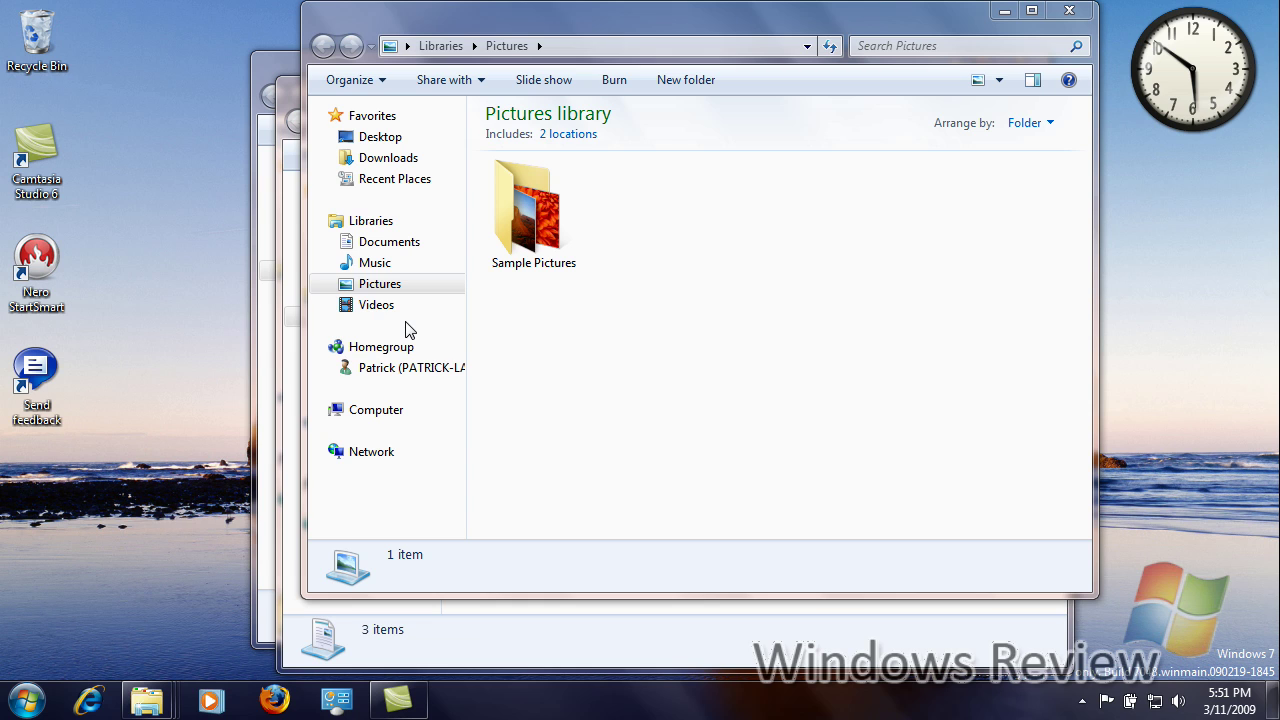
# - Close the Pictures, Documents and Libraries windows
pyautogui.click(1069, 10)
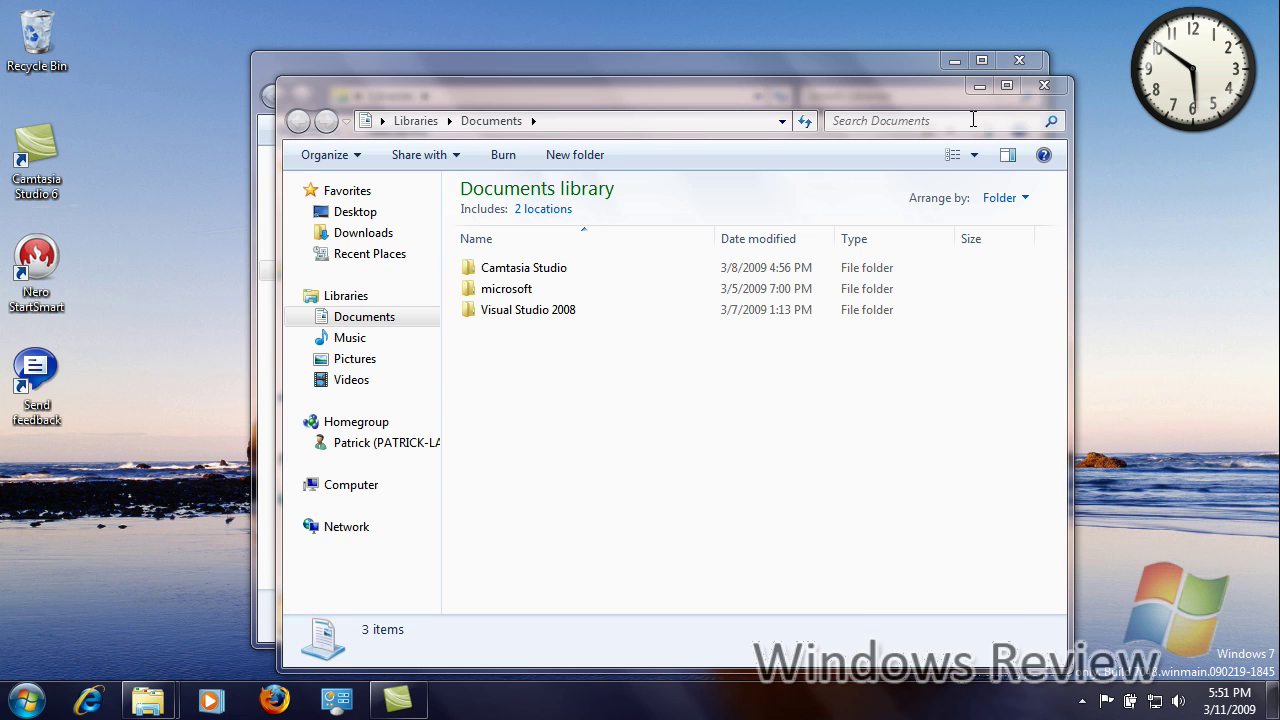
pyautogui.click(1044, 86)
pyautogui.click(1034, 63)
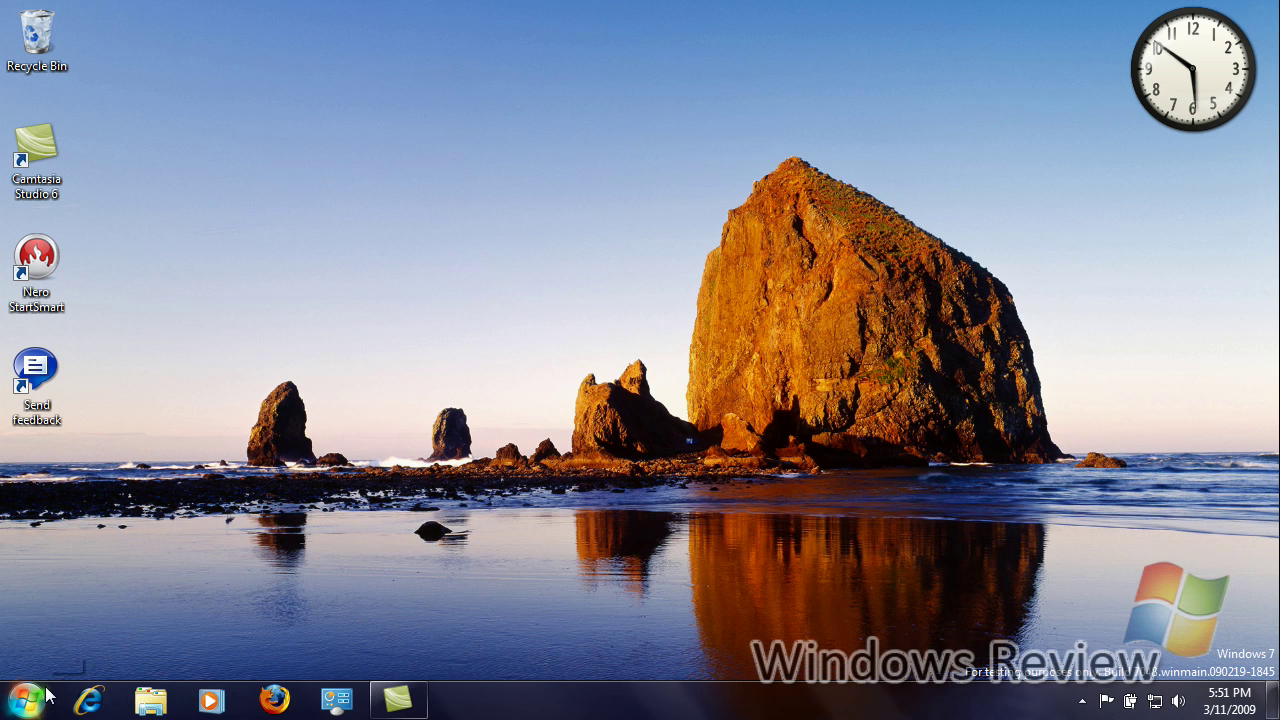
pyautogui.moveTo(398, 700)
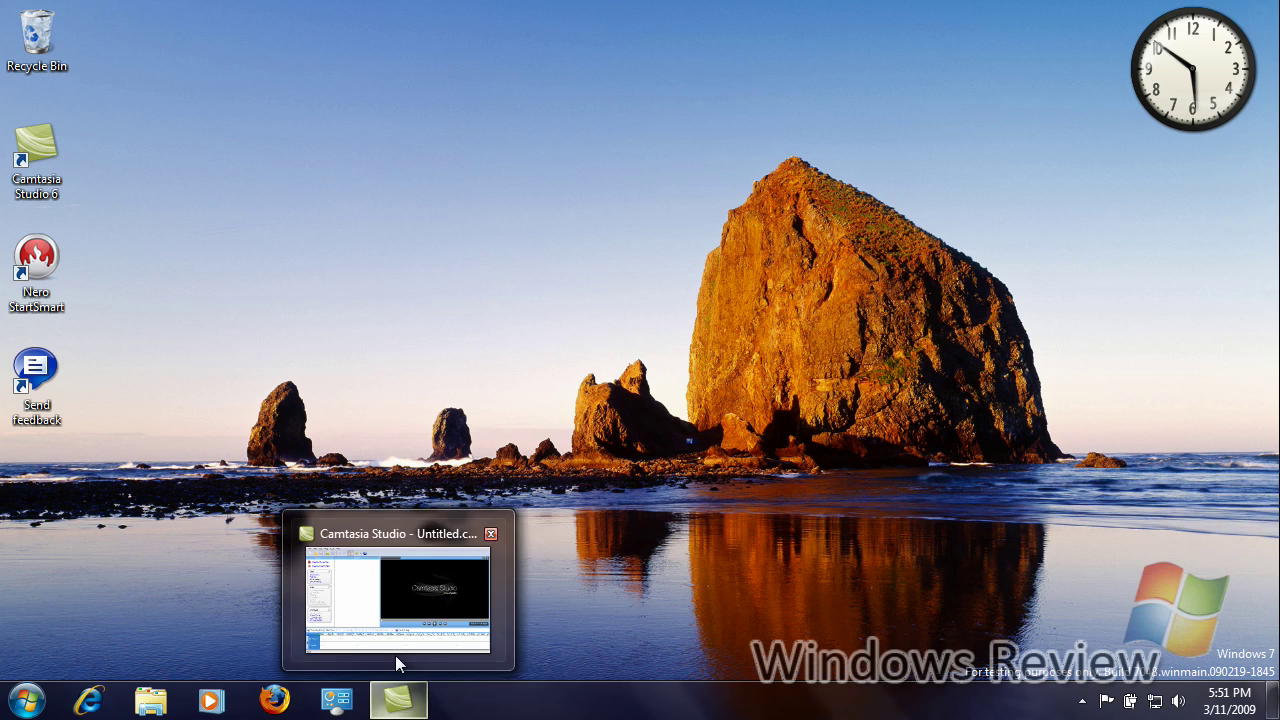